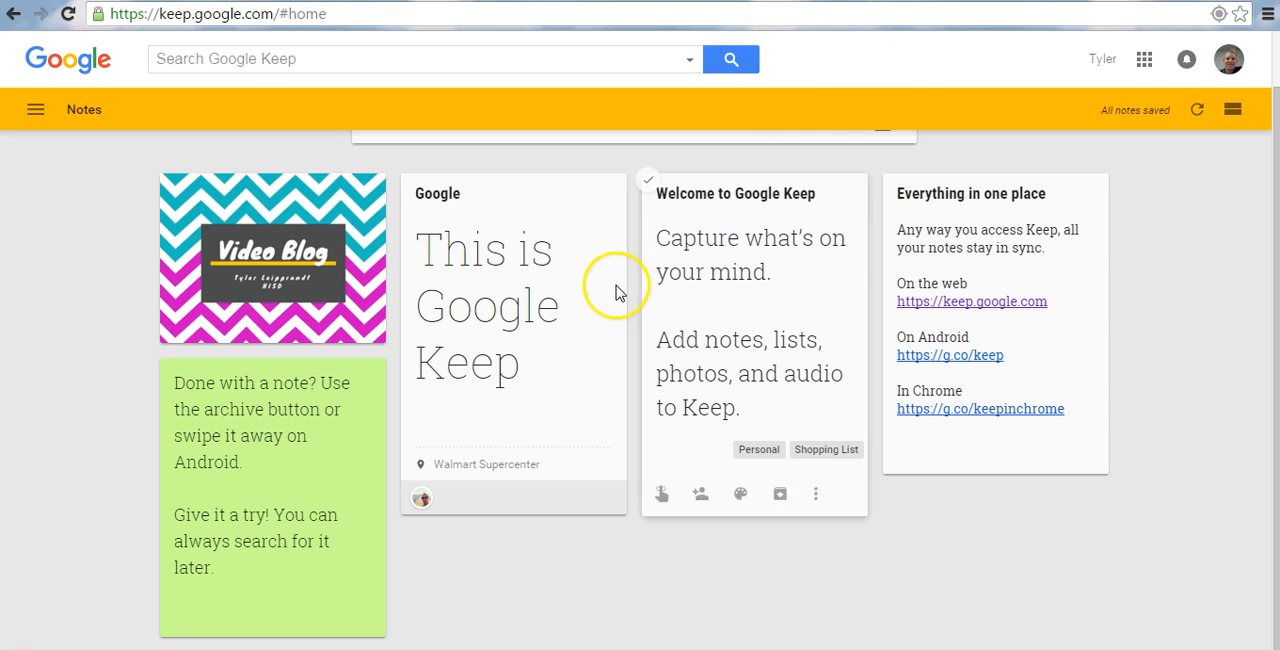
Create a note titled "Google Keep" with the text "This is my first note.".
mouse_move(614, 289)
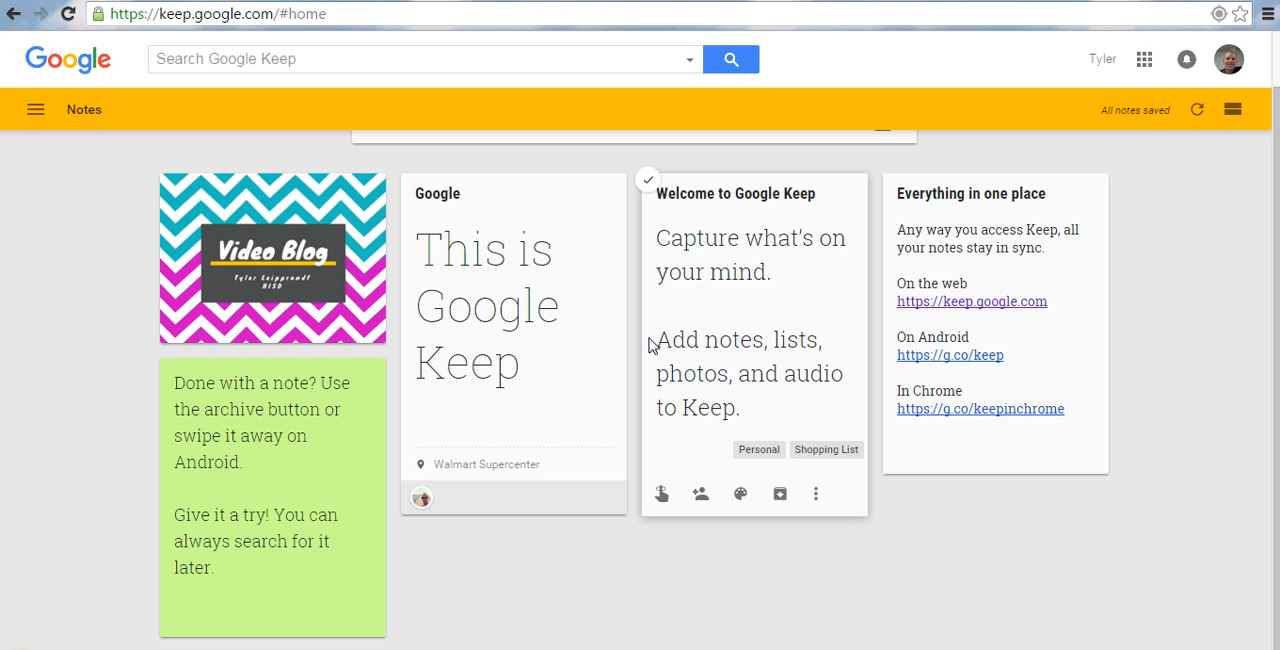
scroll(849, 555, "up", 1)
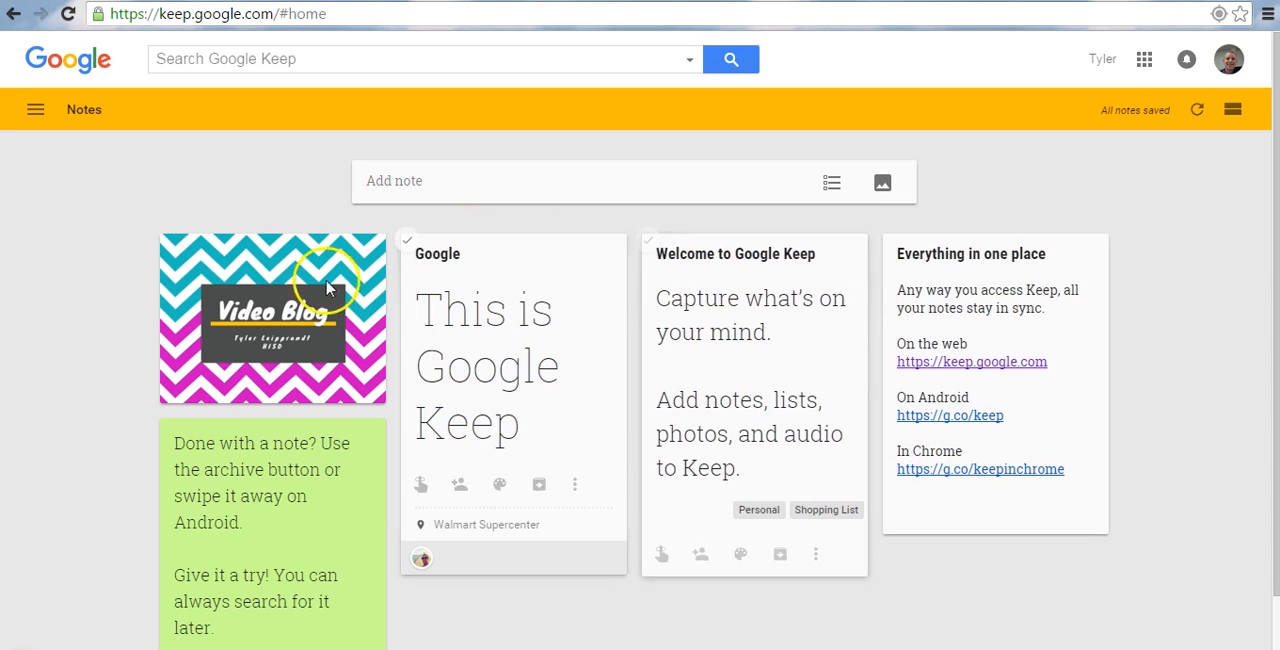
left_click(406, 180)
type("This ")
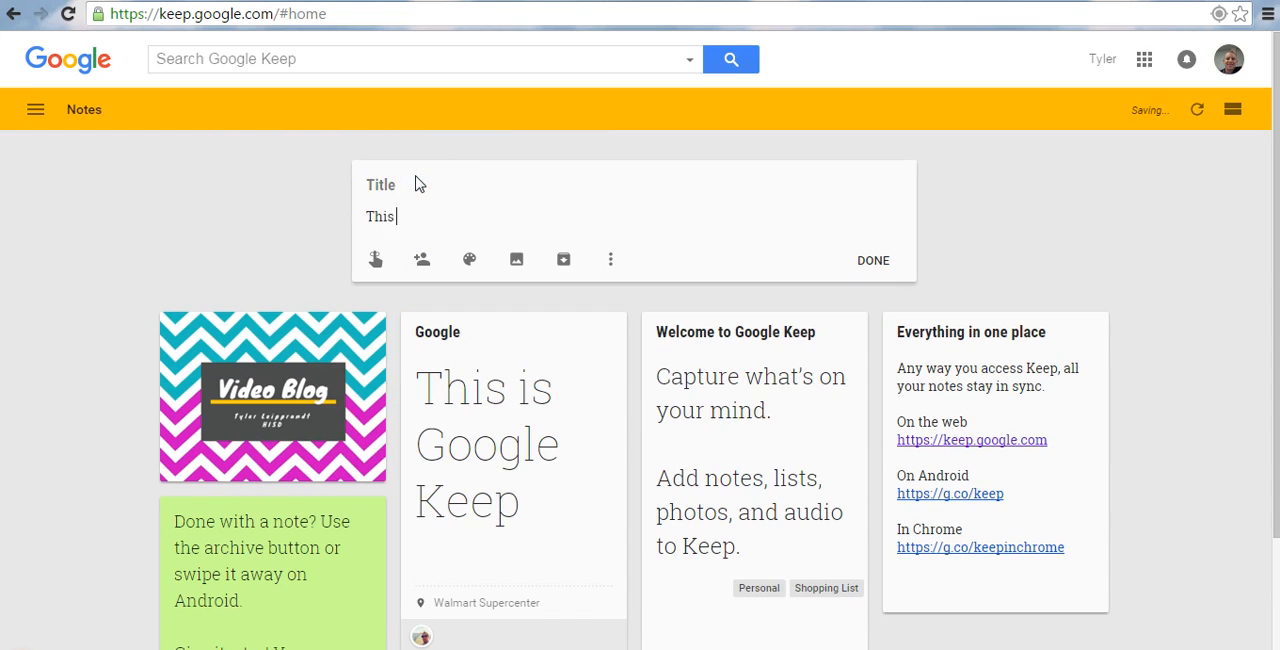
type("is my first note.")
left_click(388, 184)
type("Google Keep")
Colour the new note red and assign it the existing Work label.
mouse_move(472, 264)
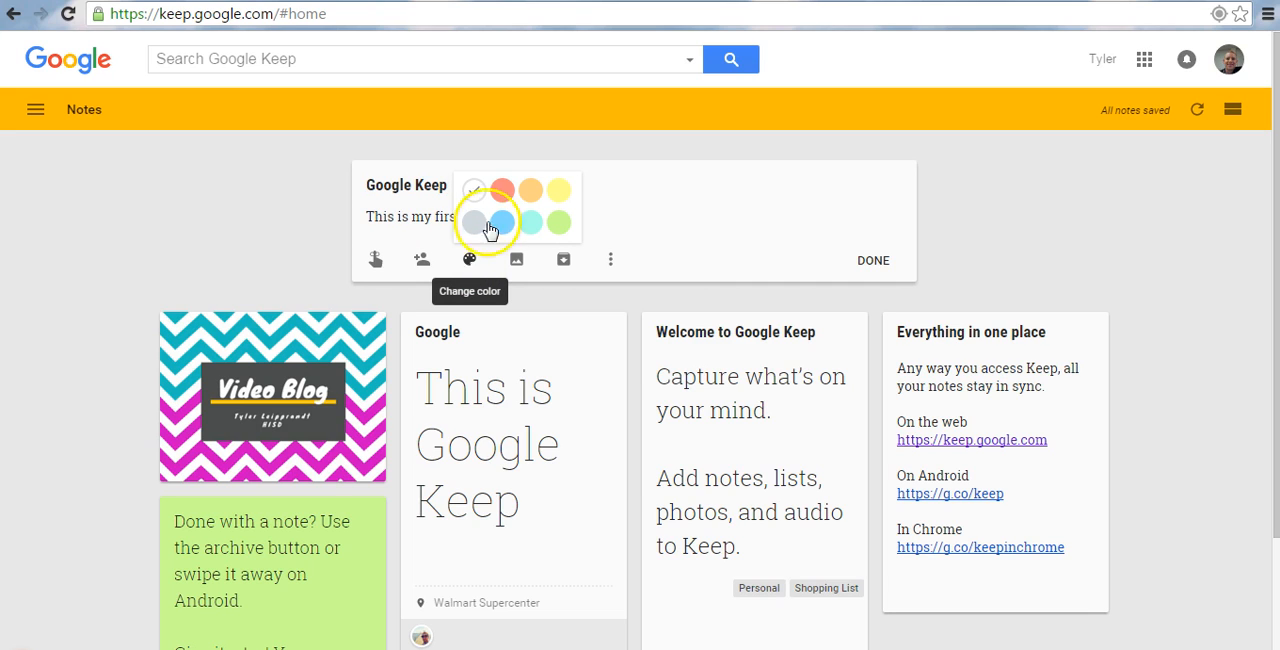
left_click(502, 190)
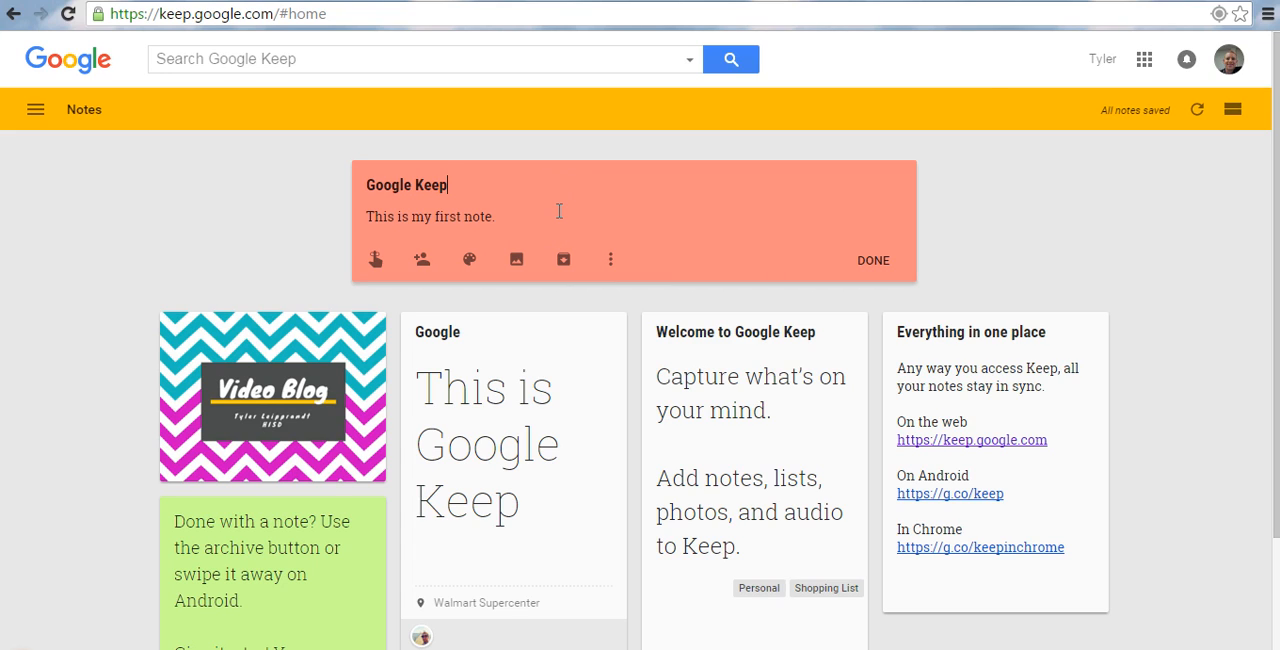
left_click(609, 263)
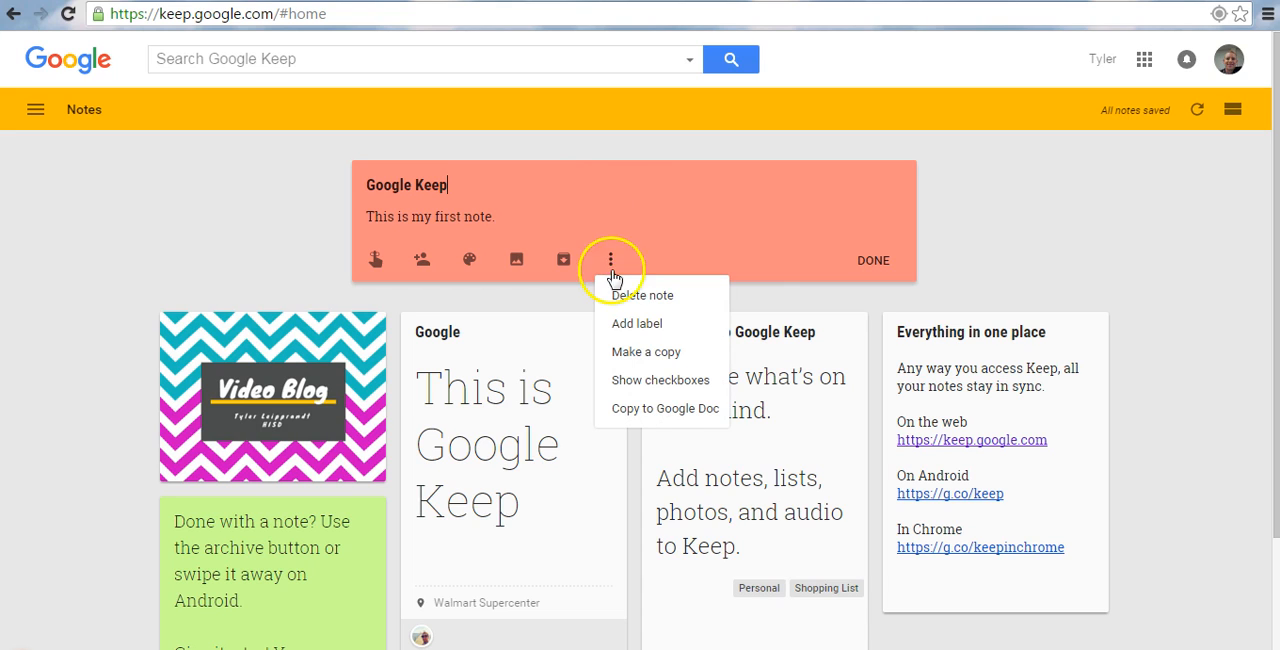
left_click(650, 326)
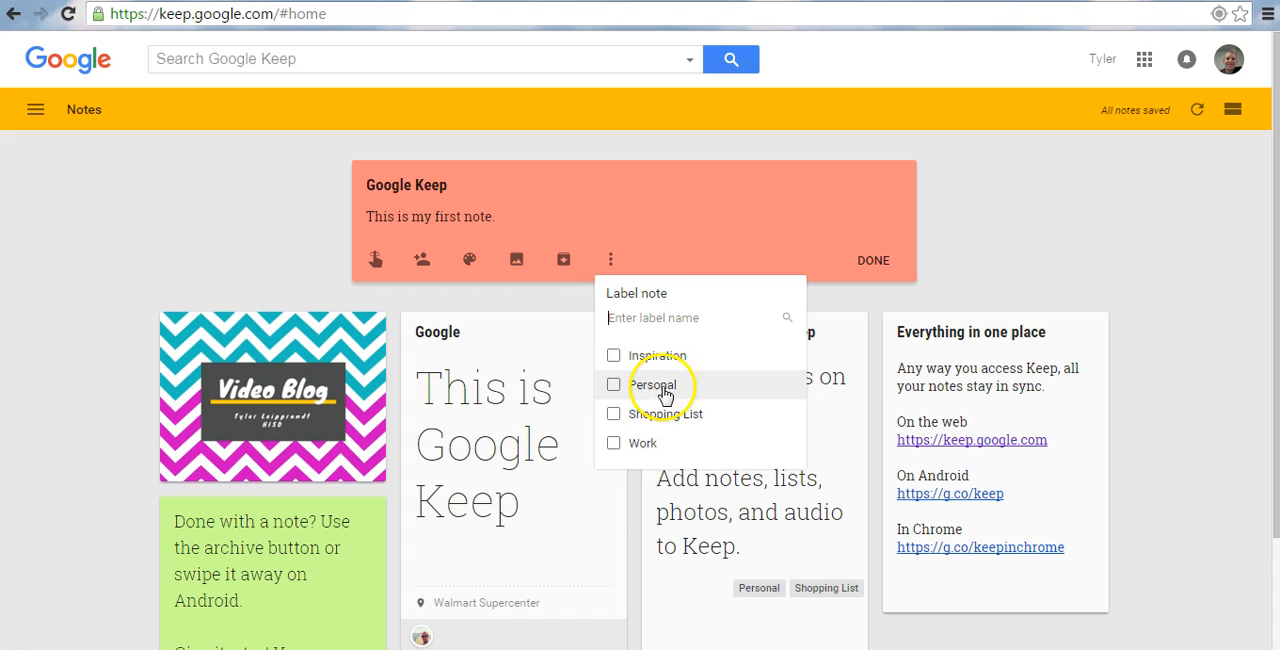
left_click(610, 443)
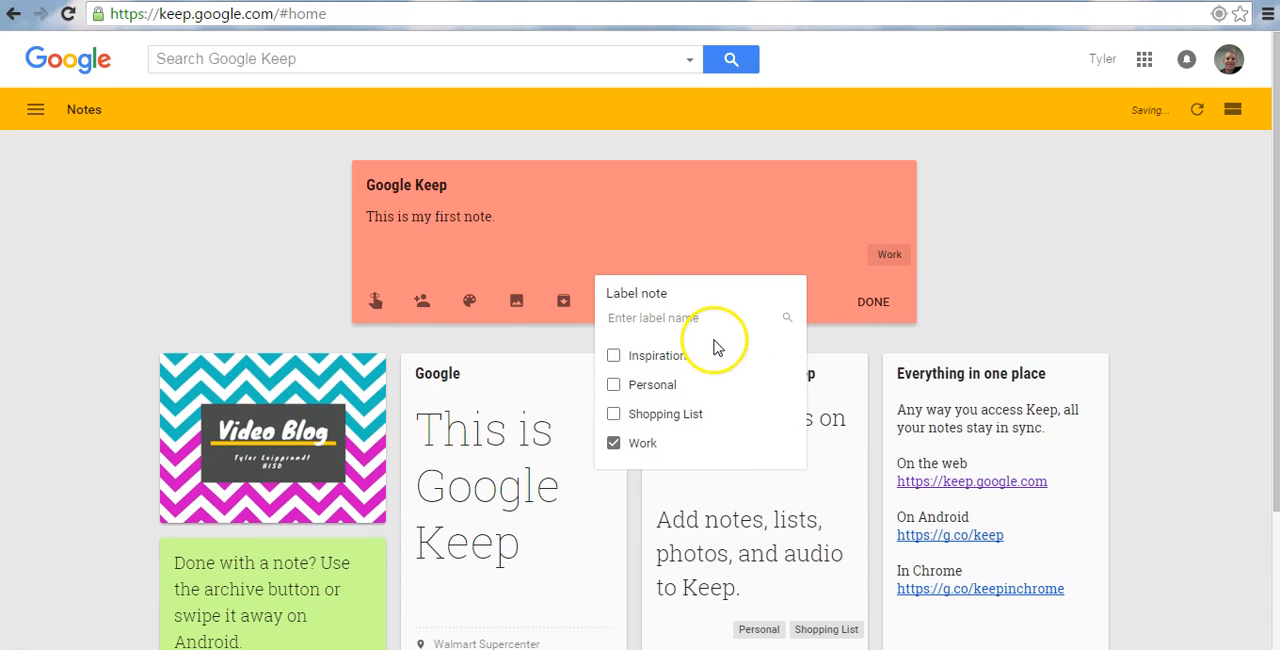
Add a new label named STEM to the note and finish editing it.
left_click(680, 316)
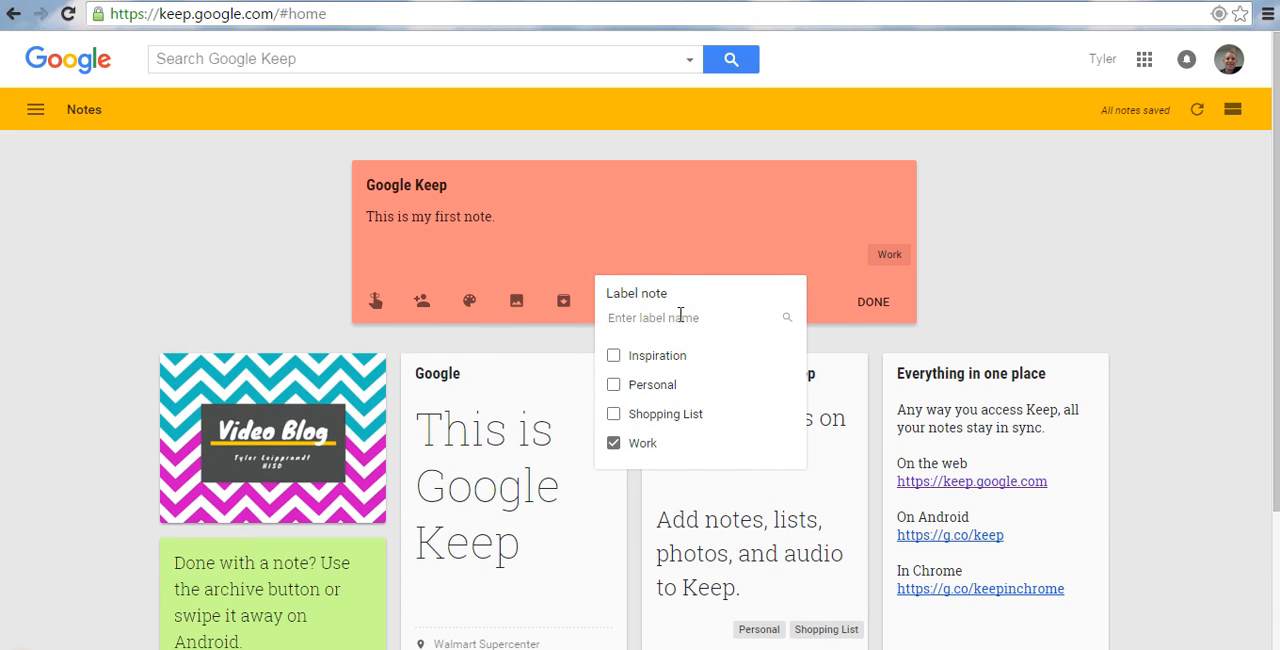
type("STEM")
key("Return")
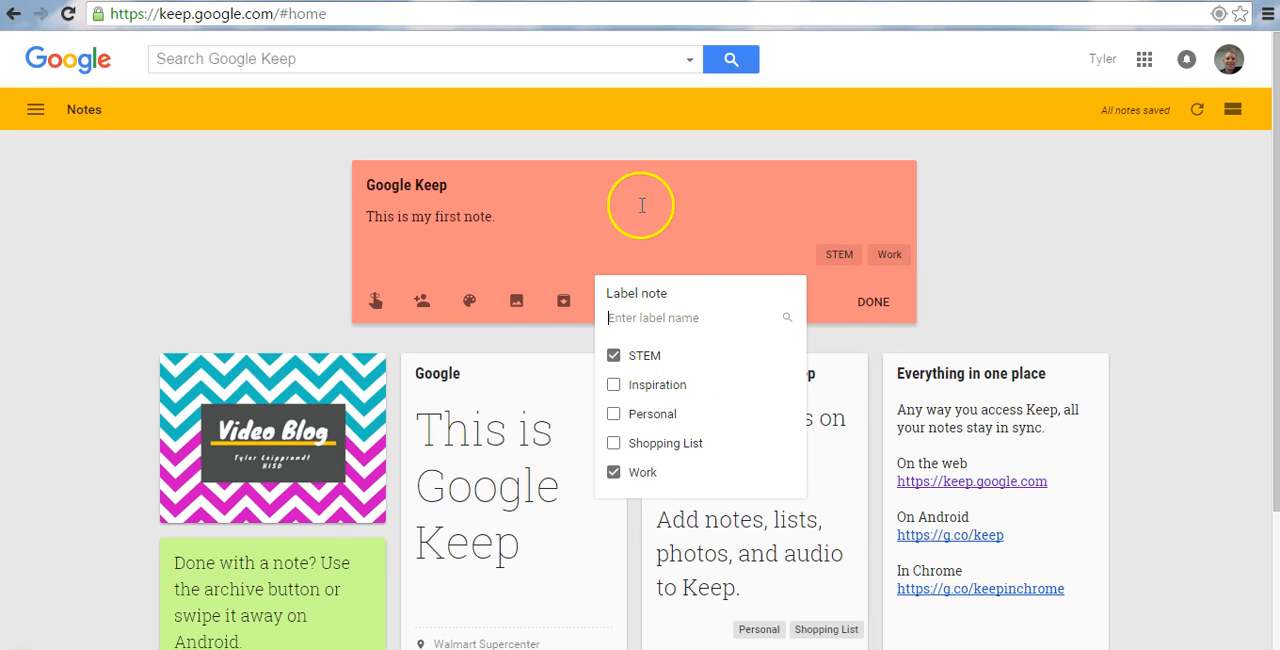
left_click(832, 264)
left_click(920, 277)
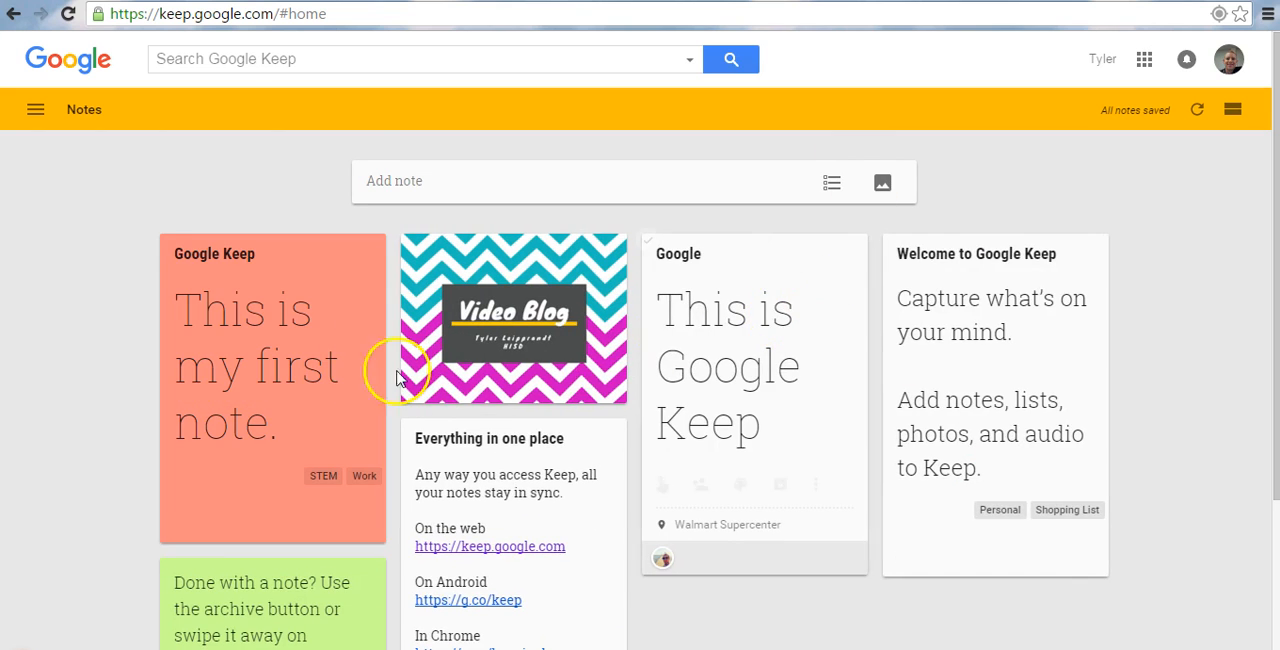
Copy the red Google Keep note to a Google Doc, view the document, and return to the notes.
scroll(348, 405, "down", 1)
left_click(336, 427)
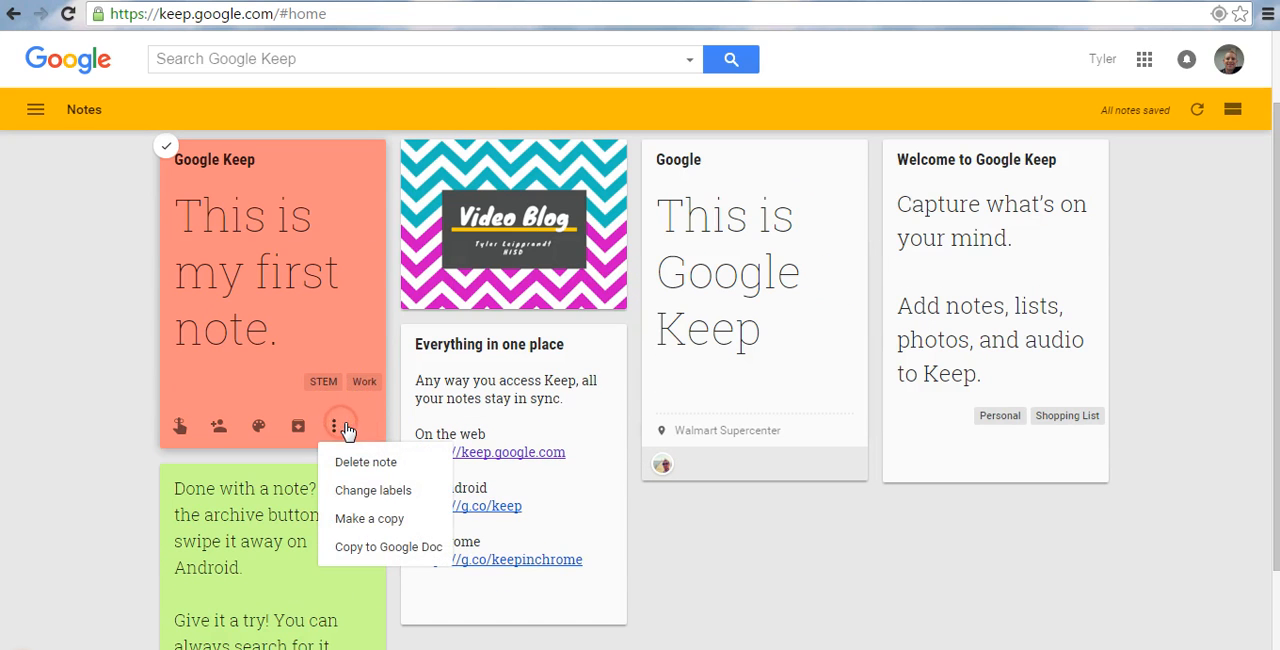
left_click(397, 556)
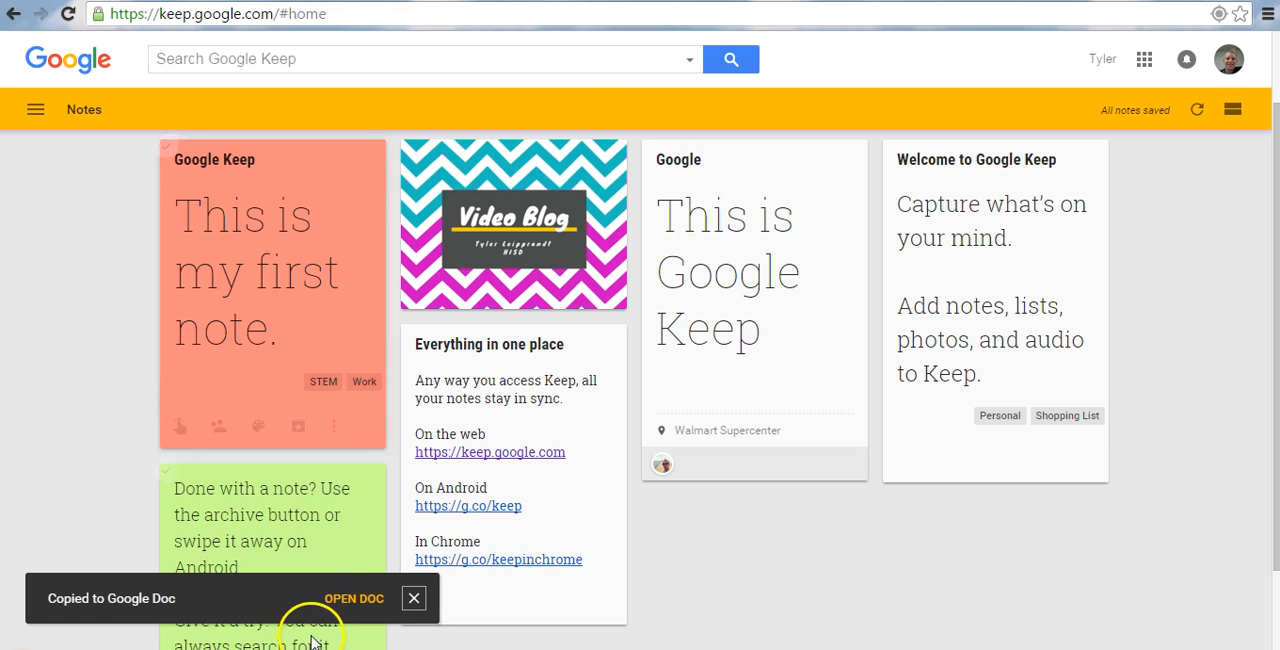
left_click(340, 599)
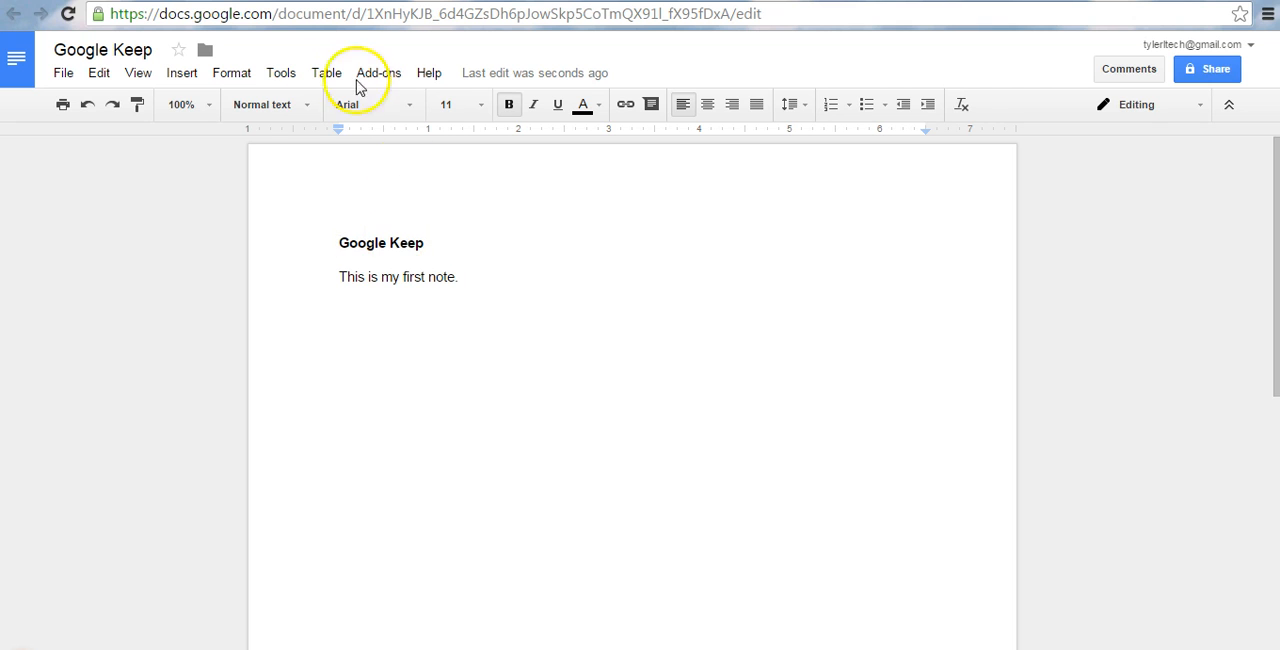
left_click(228, 1)
mouse_move(280, 394)
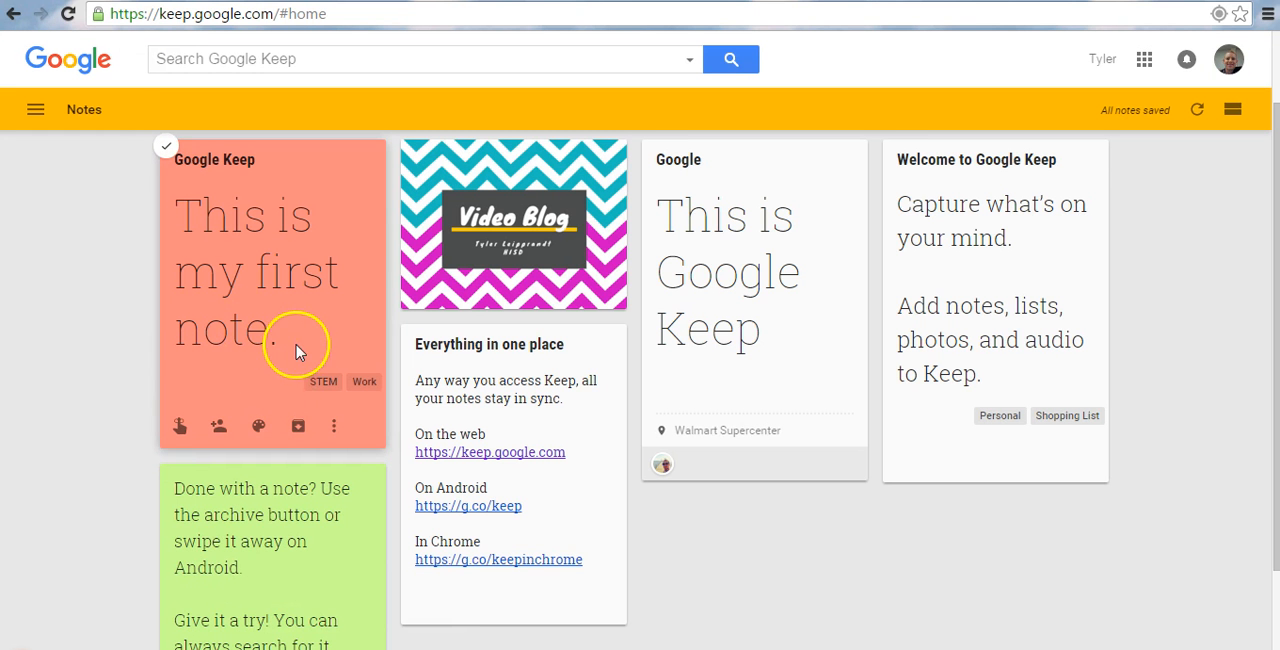
Archive the white note titled Google.
left_click(336, 428)
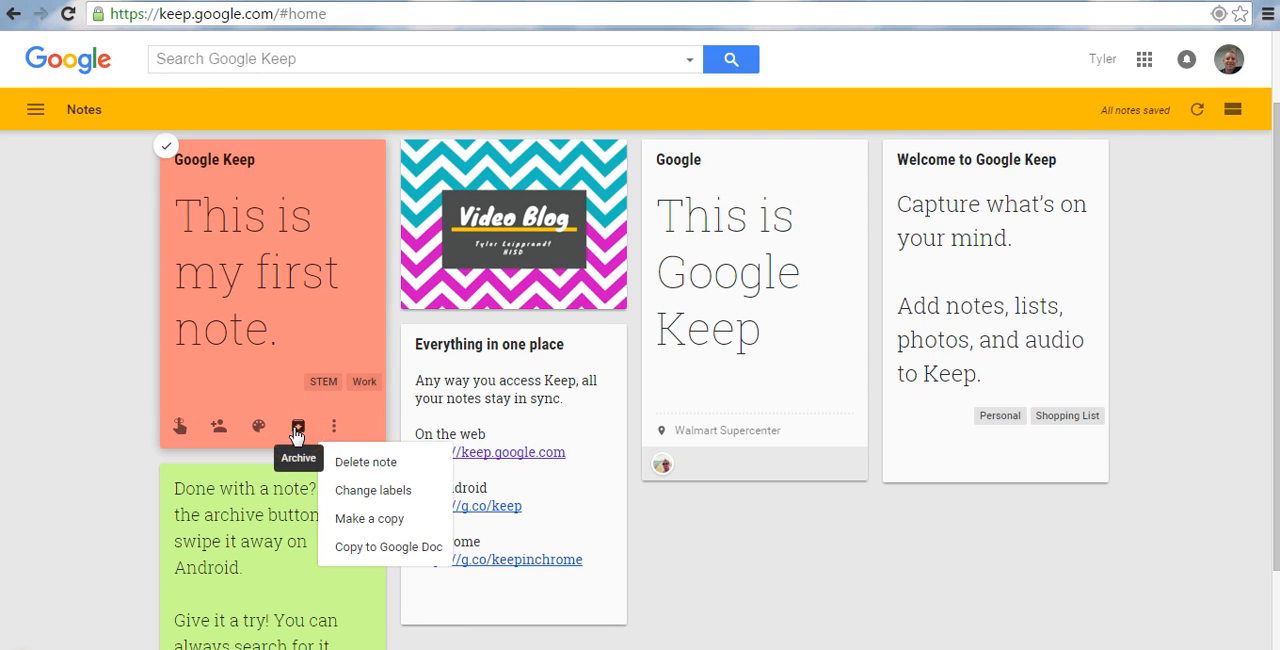
left_click(780, 392)
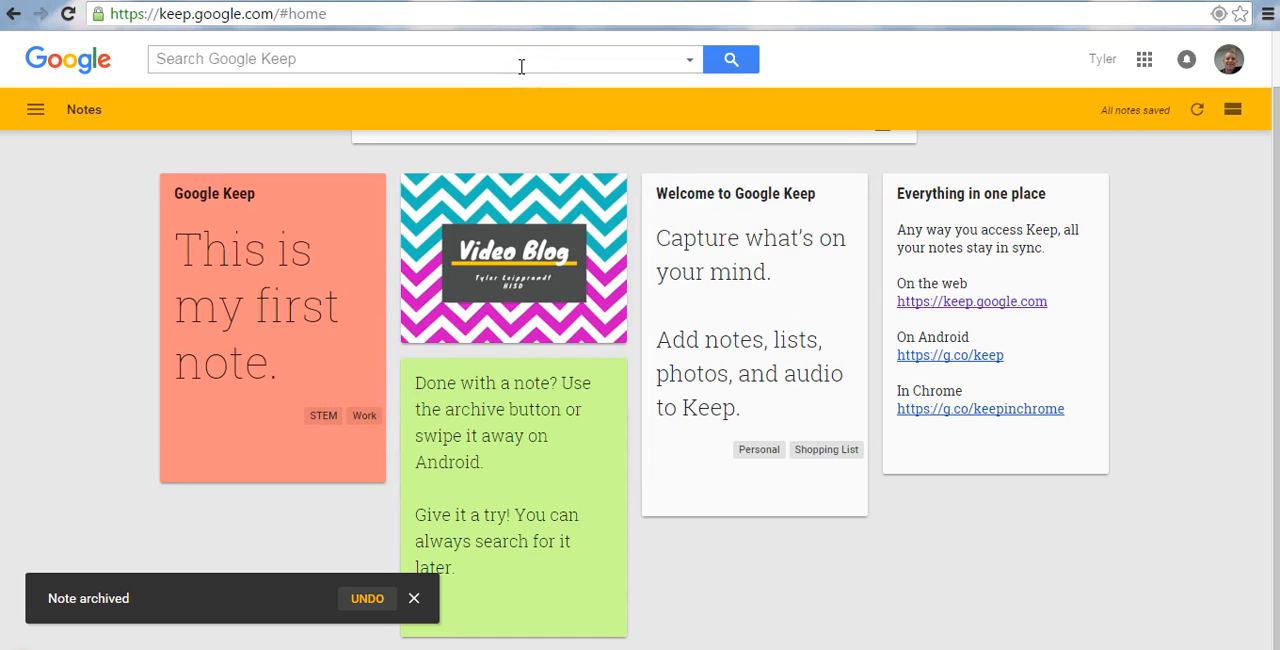
left_click(35, 109)
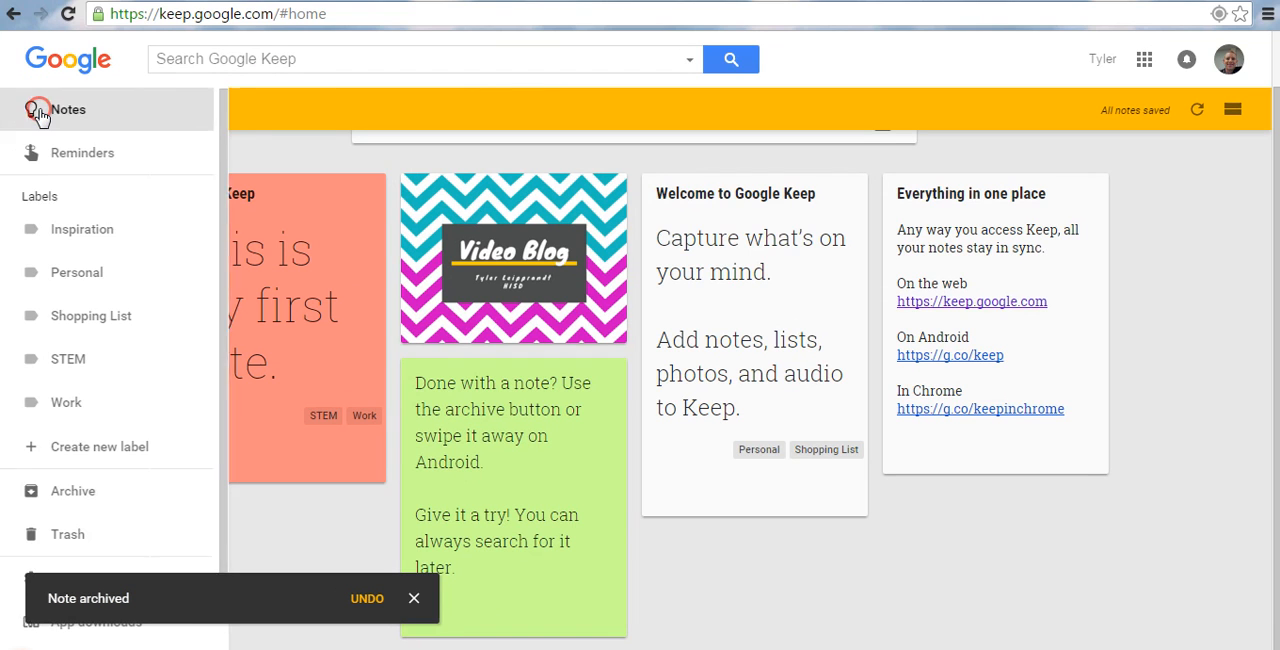
left_click(1178, 243)
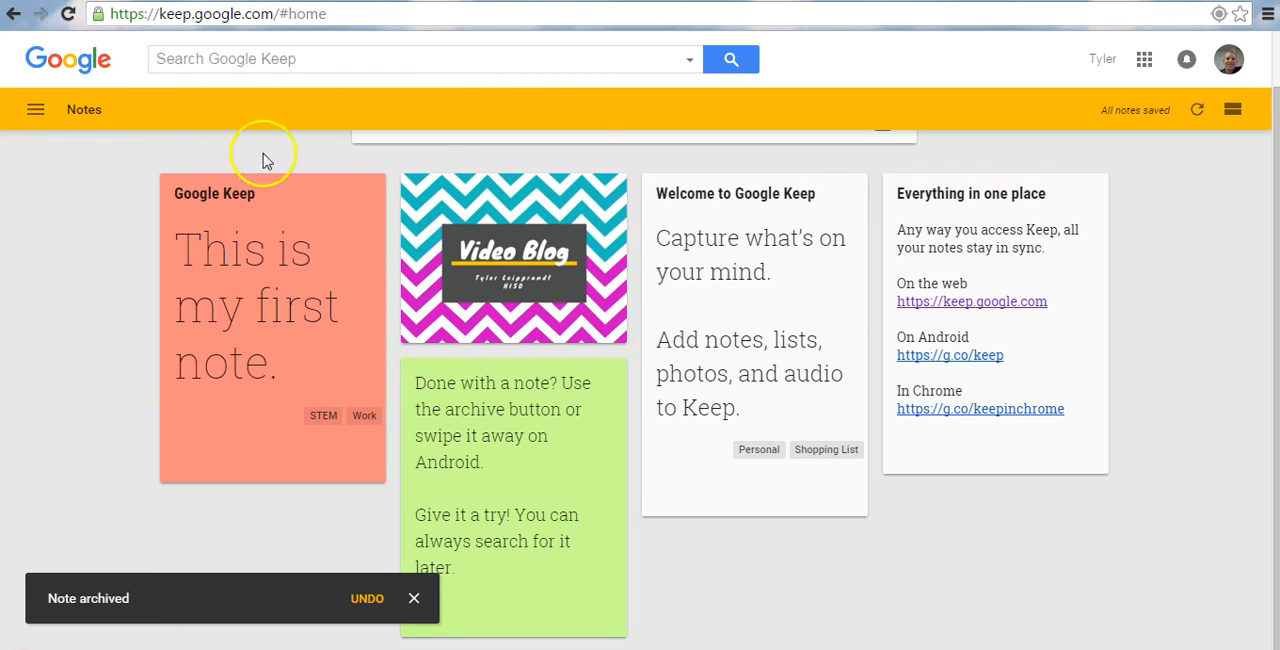
View the archived notes and return to the main notes list.
left_click(35, 109)
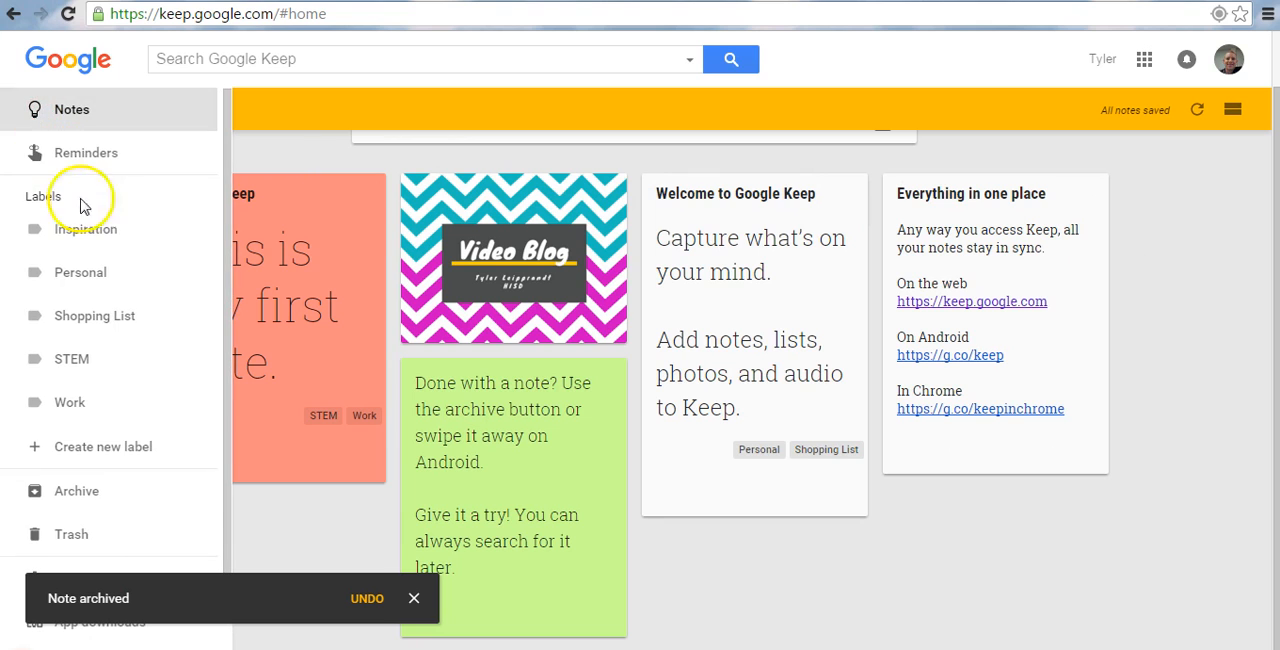
left_click(87, 500)
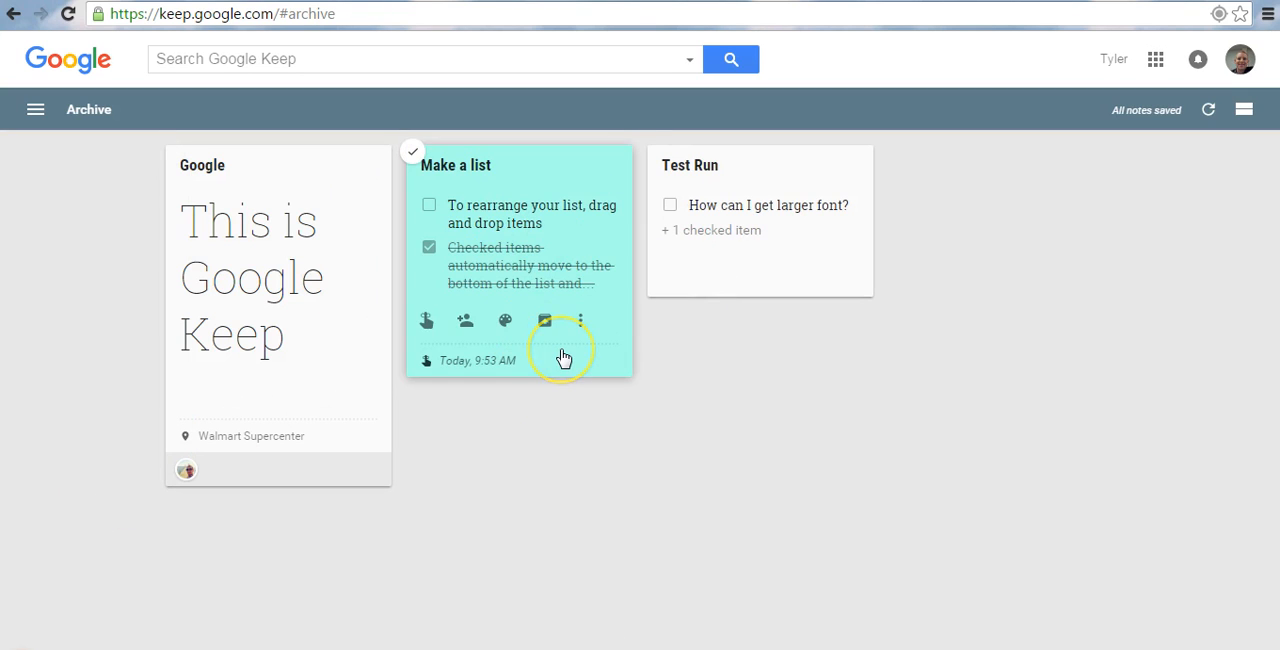
left_click(35, 112)
left_click(61, 118)
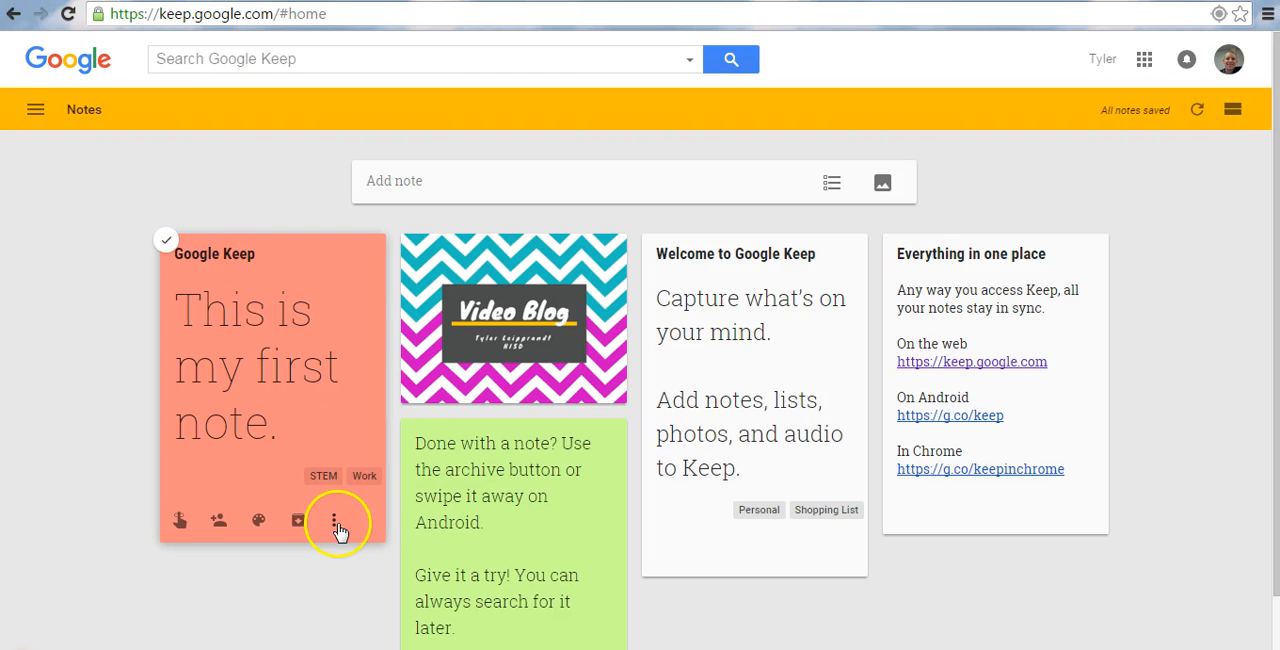
Share the red Google Keep note with a collaborator by entering their e-mail address, save the sharing, and close the note.
left_click(277, 528)
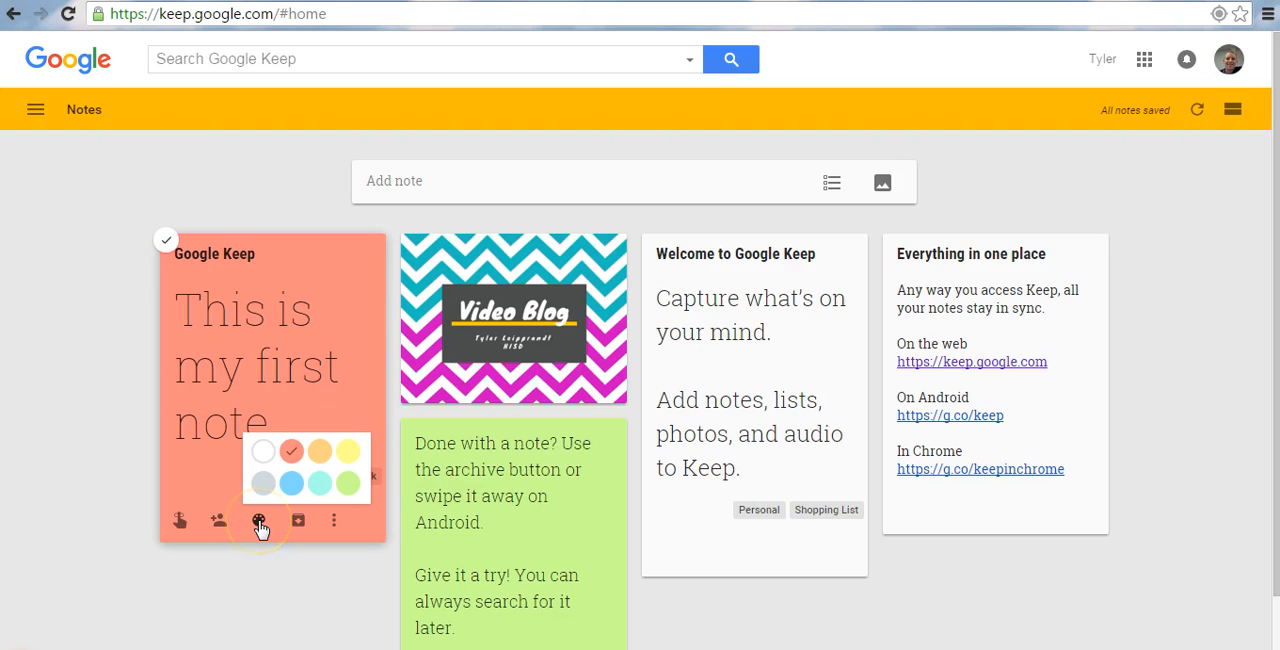
left_click(220, 522)
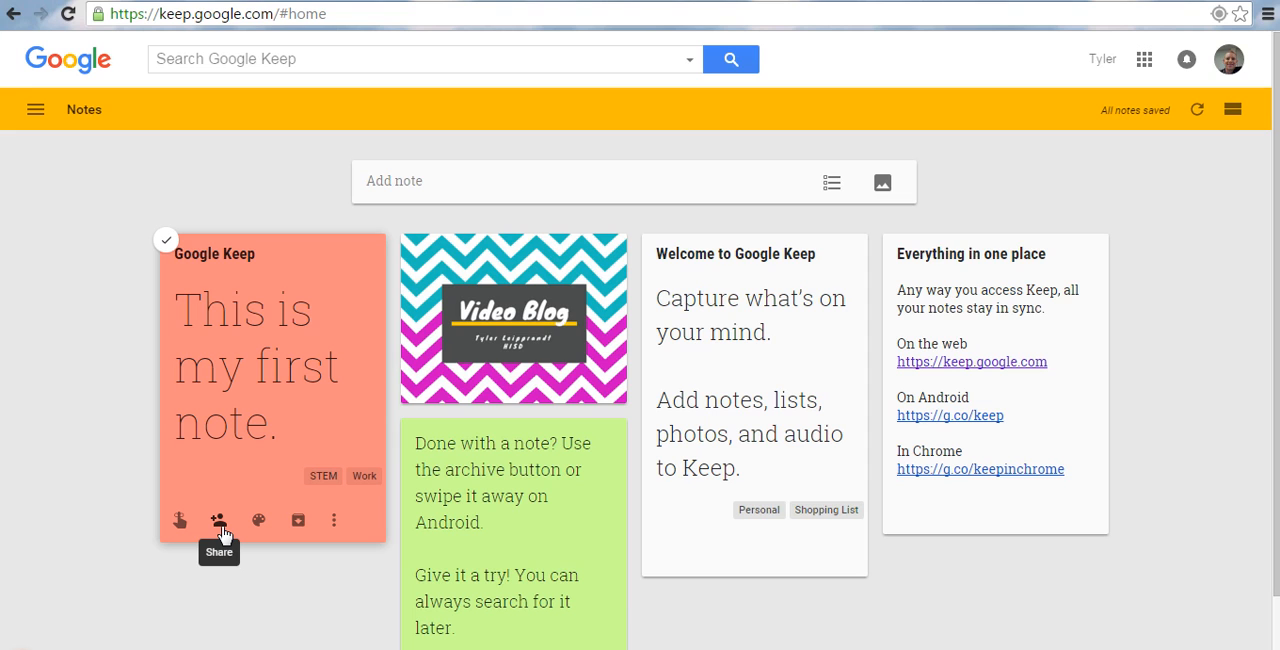
left_click(222, 535)
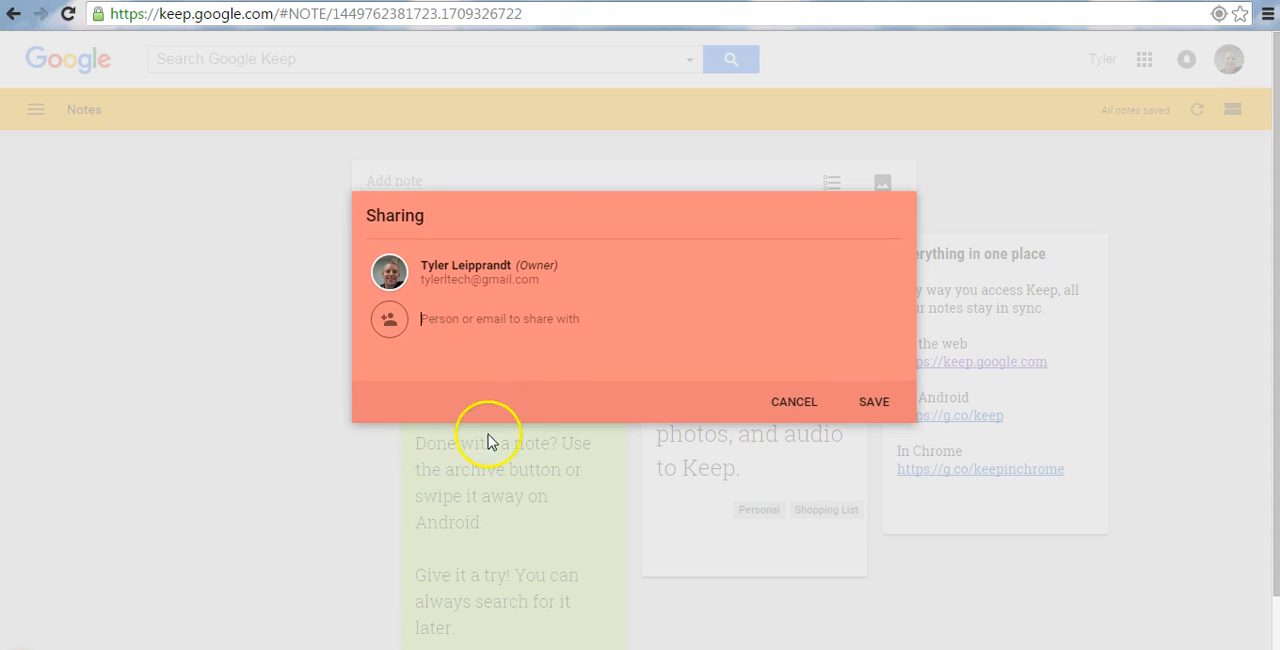
left_click(540, 323)
left_click(543, 341)
left_click(545, 318)
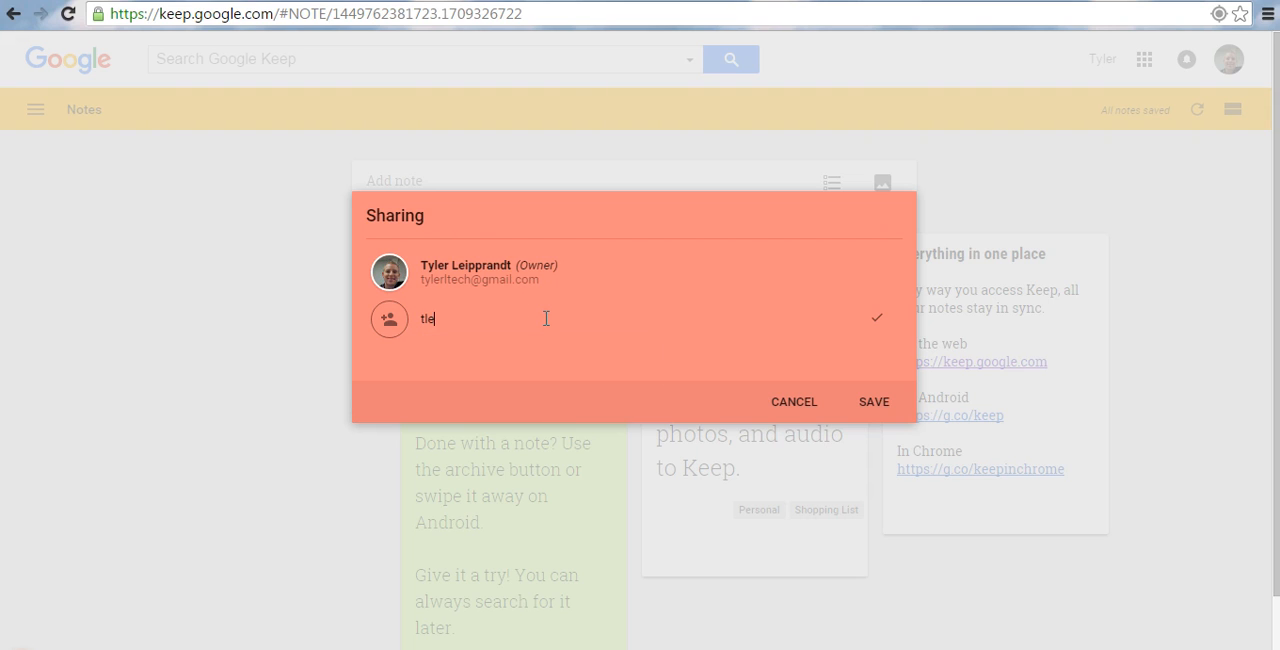
left_click(596, 327)
left_click(873, 410)
left_click(868, 418)
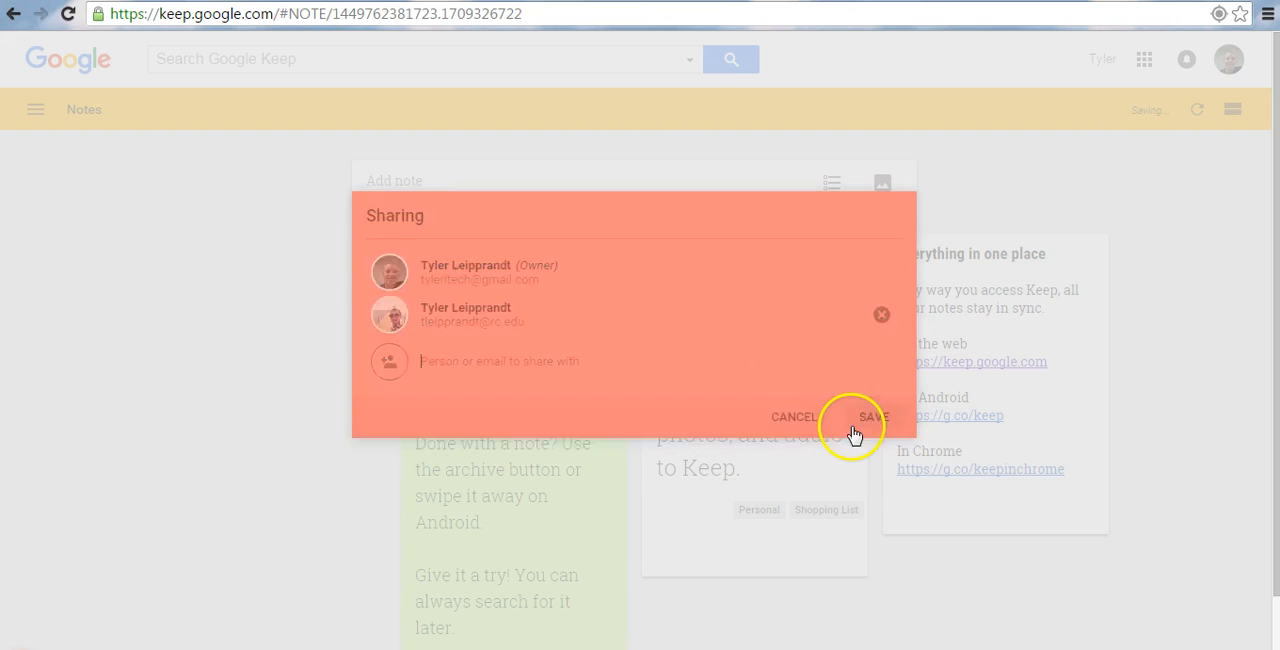
left_click(893, 322)
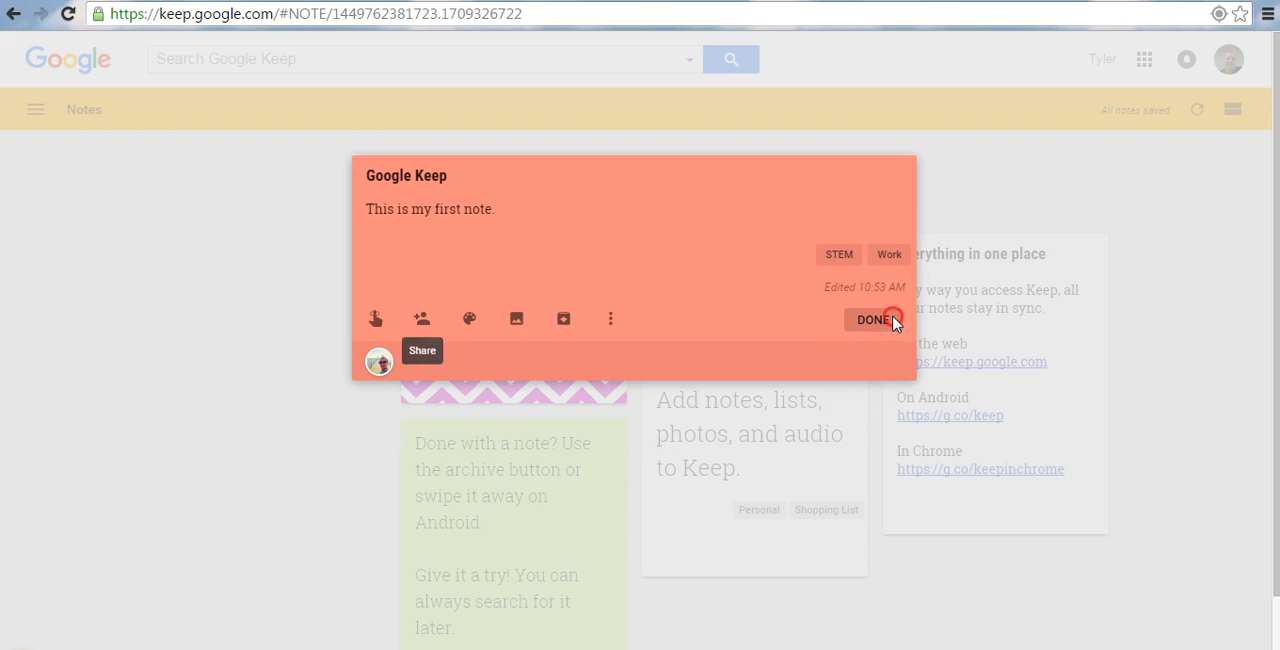
Add a place-based reminder to the red Google Keep note by searching for Walmart and choosing Walmart Supercenter.
mouse_move(182, 565)
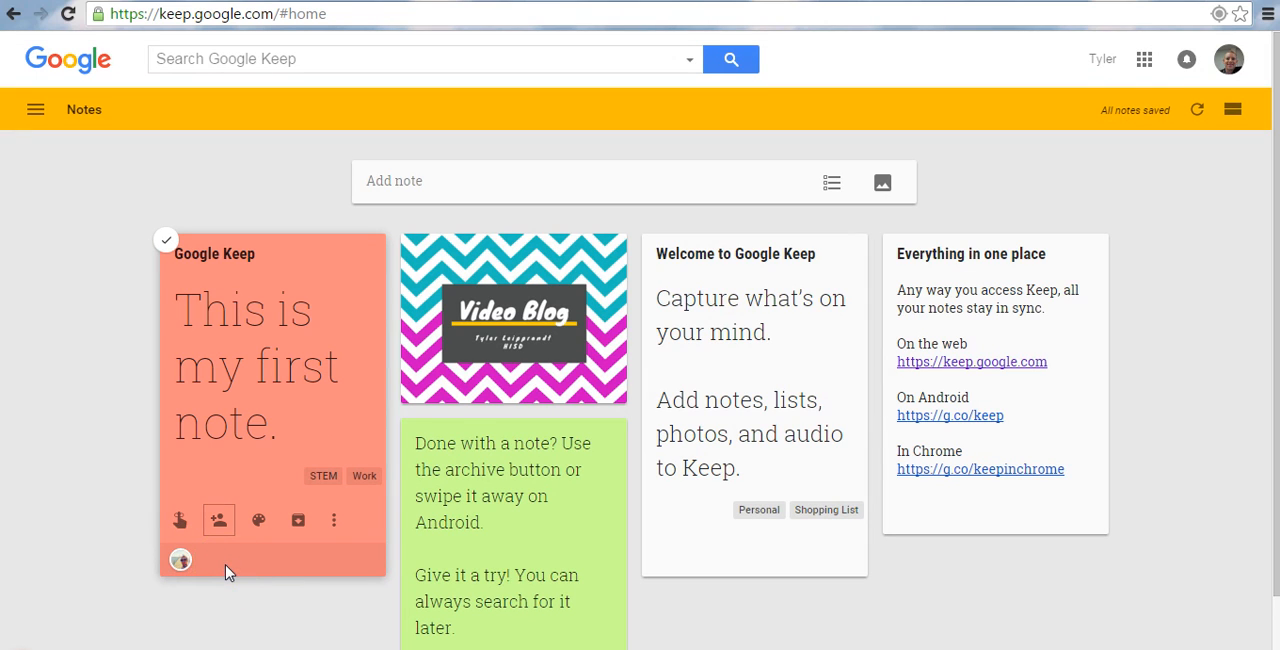
left_click(180, 521)
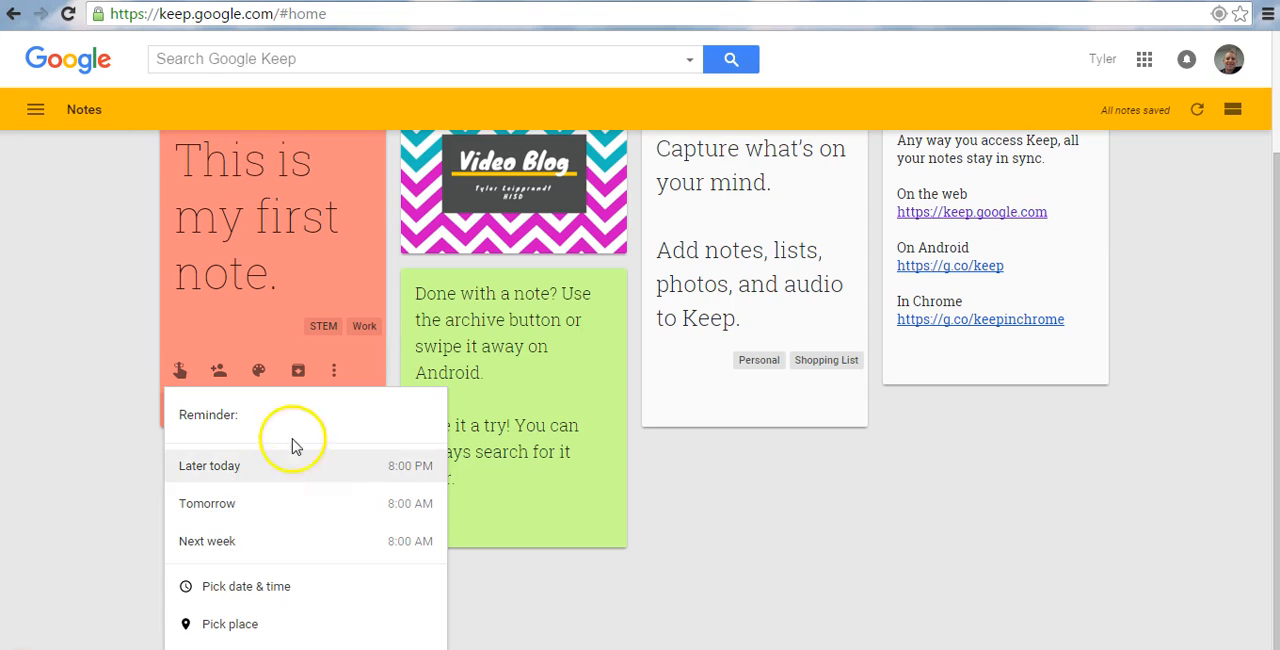
left_click(248, 625)
left_click(309, 596)
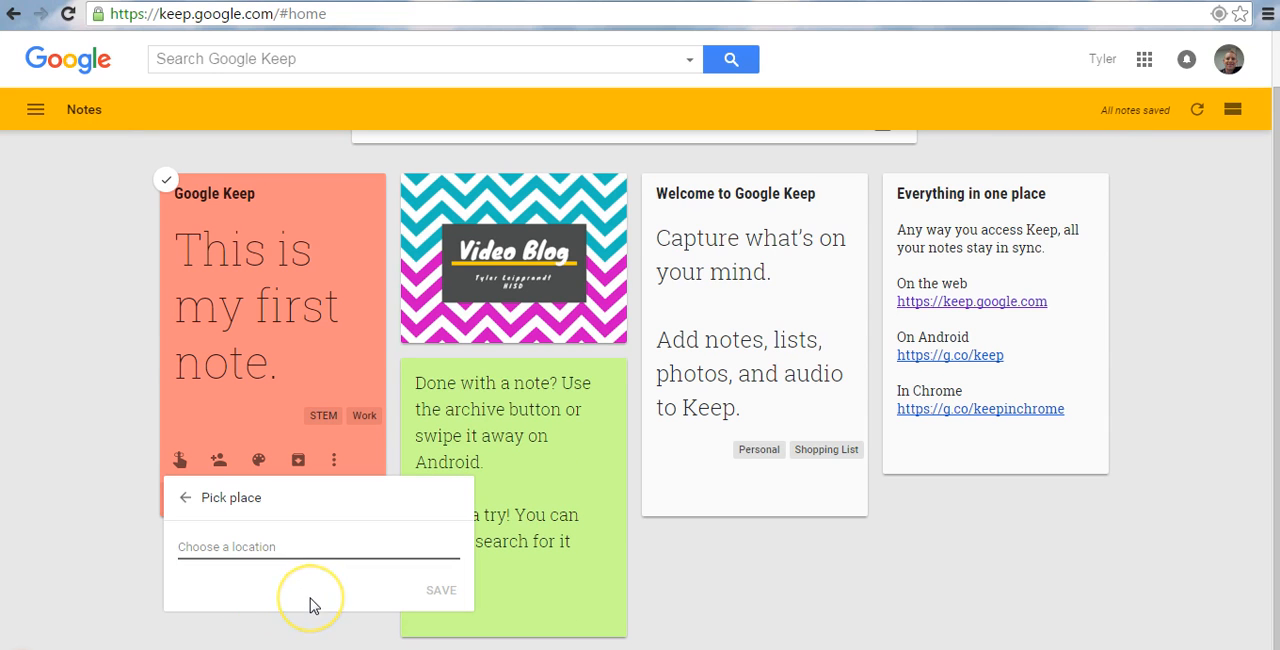
type("Walmart")
left_click(300, 582)
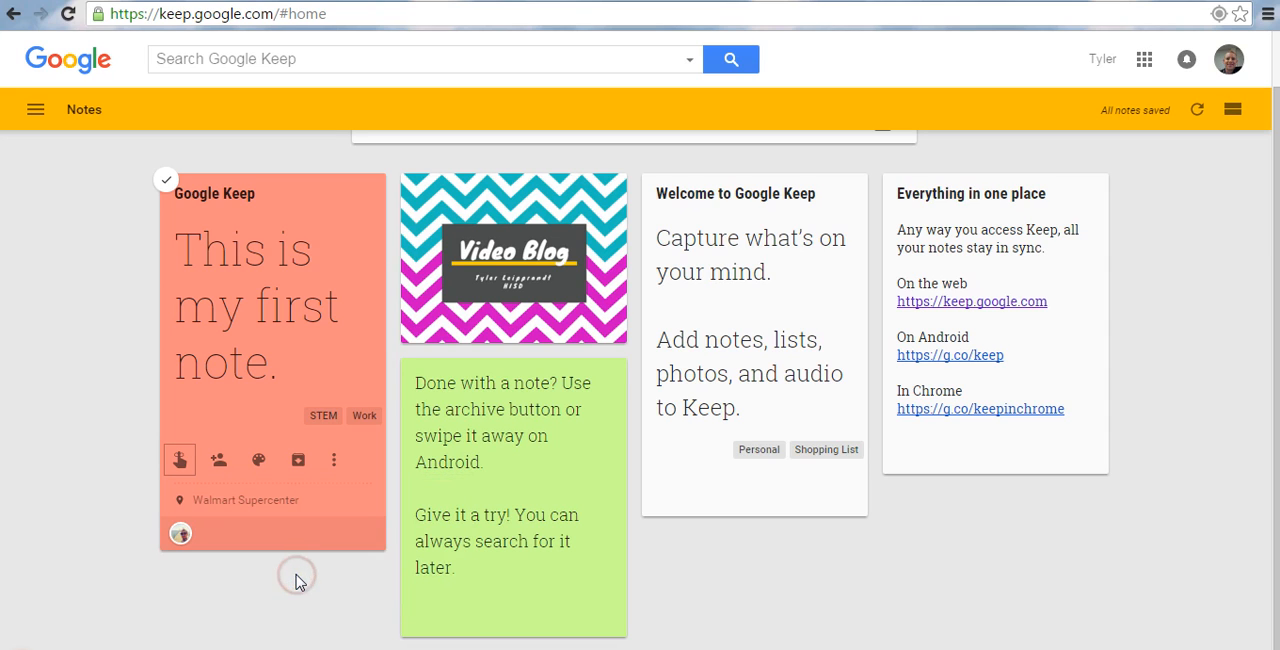
left_click(272, 566)
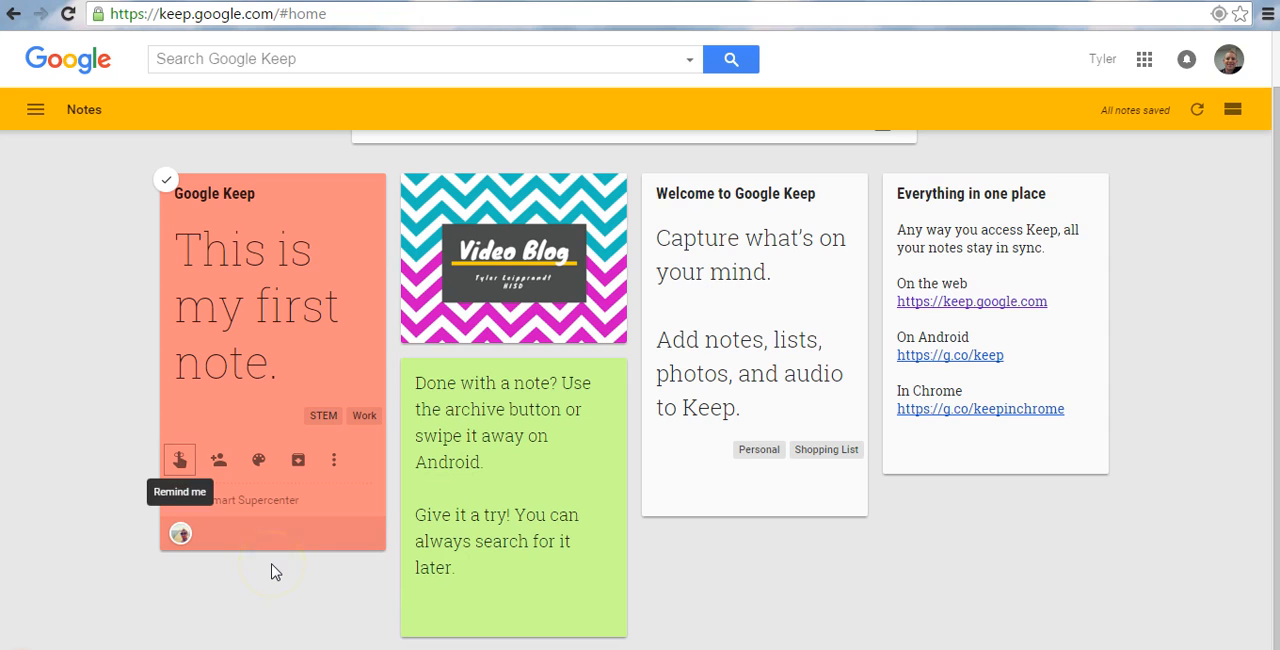
left_click(113, 552)
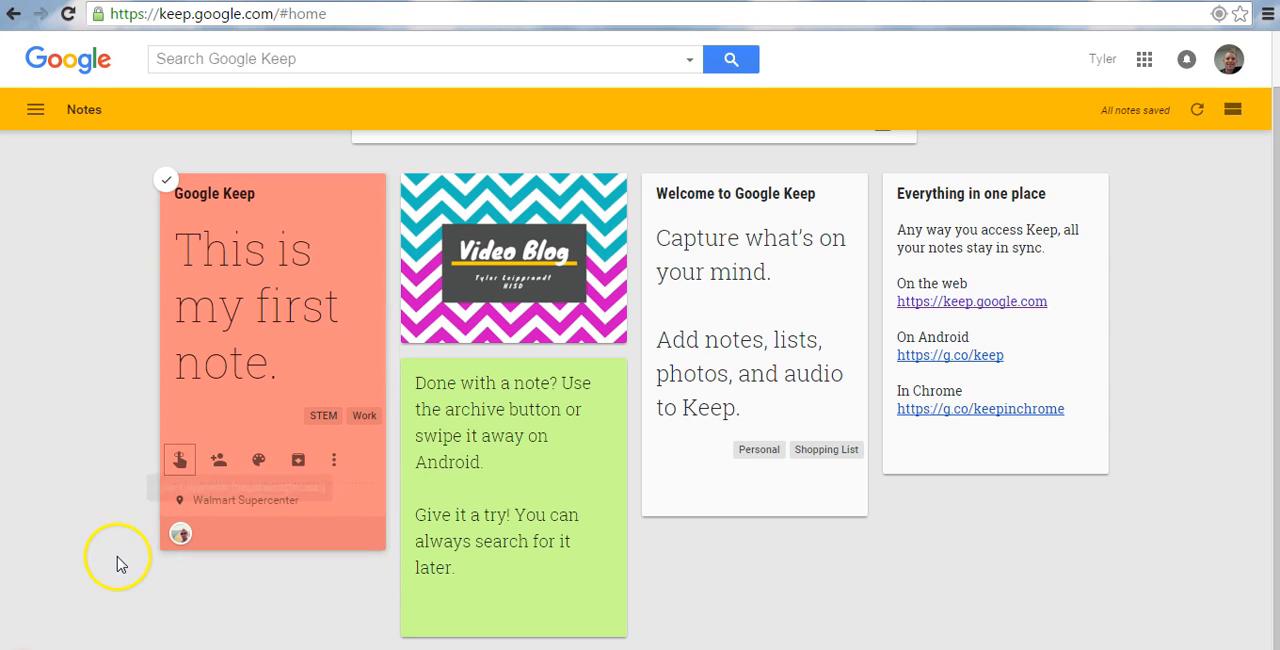
left_click(243, 513)
mouse_move(243, 513)
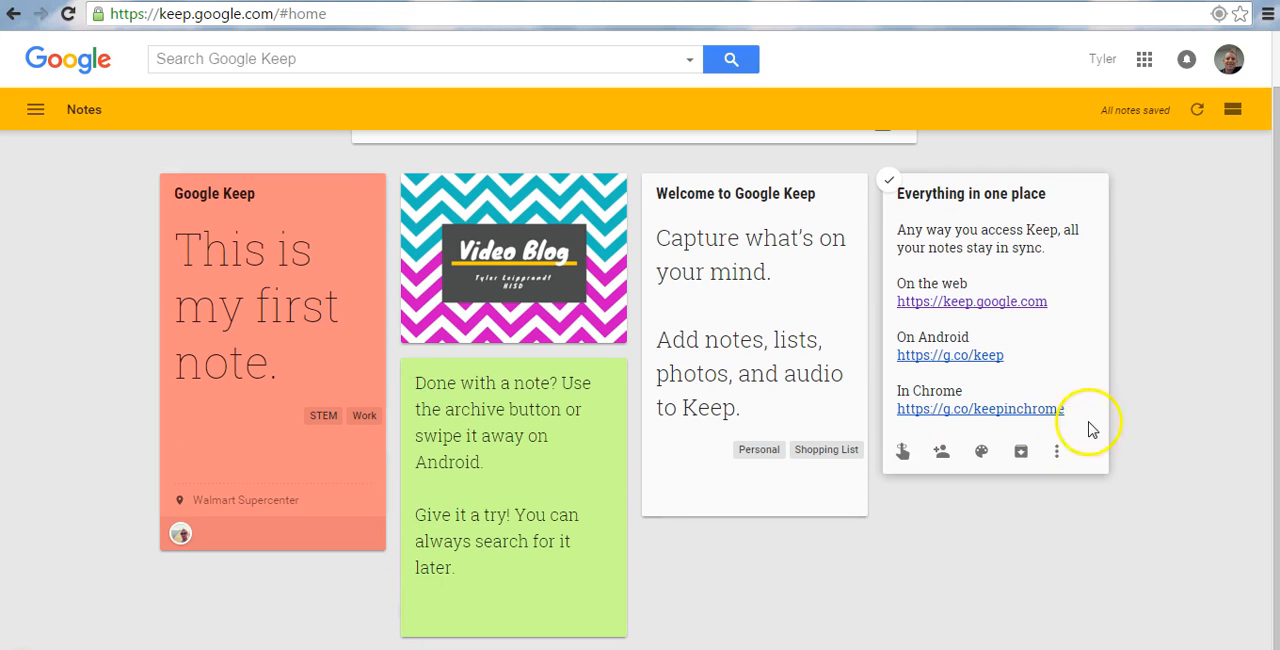
left_click(1163, 414)
mouse_move(991, 450)
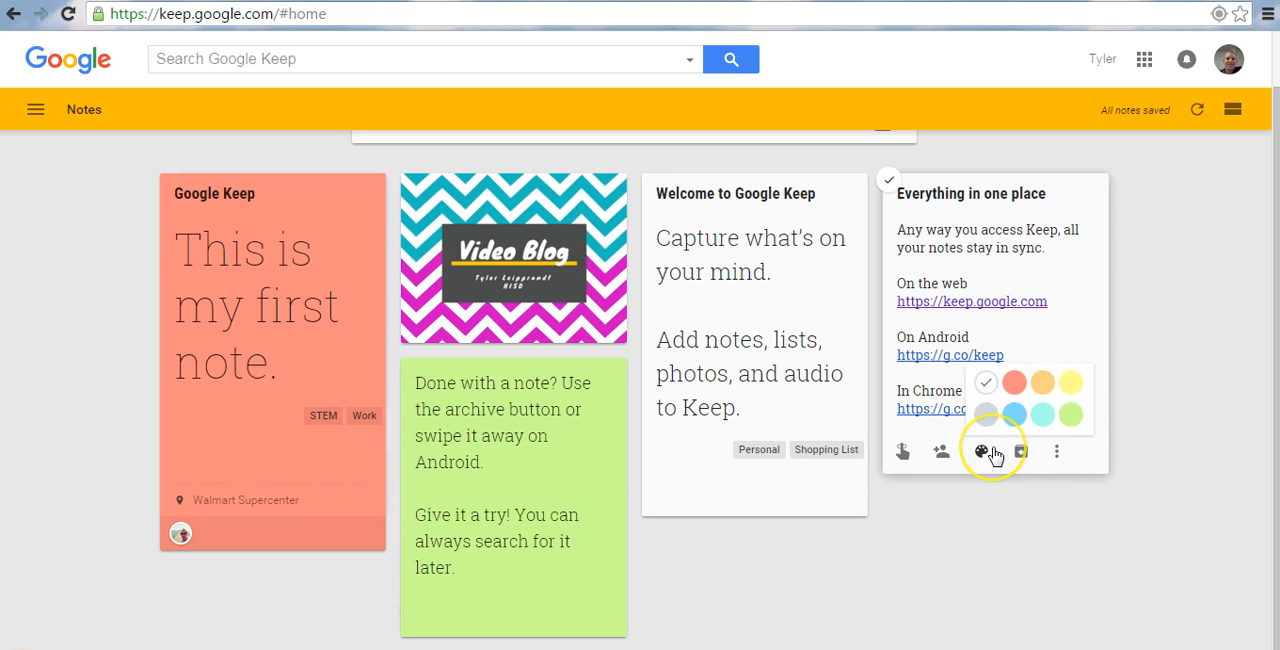
Show only the notes labelled Work.
scroll(992, 449, "up", 1)
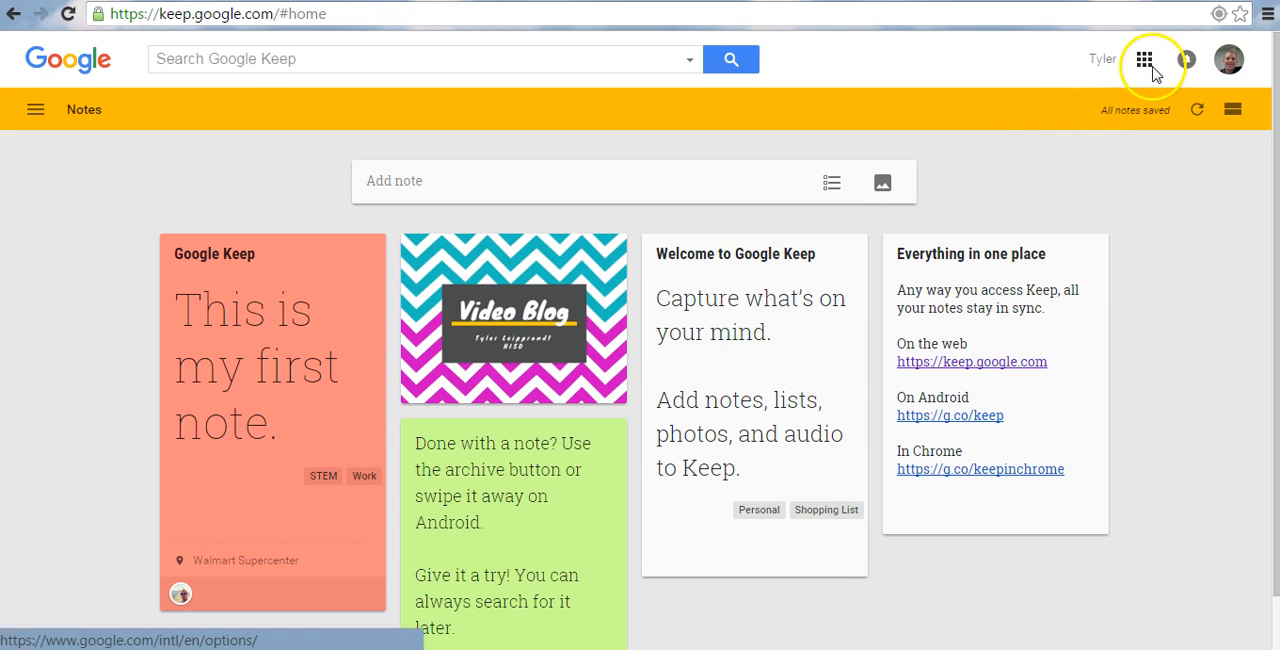
left_click(36, 110)
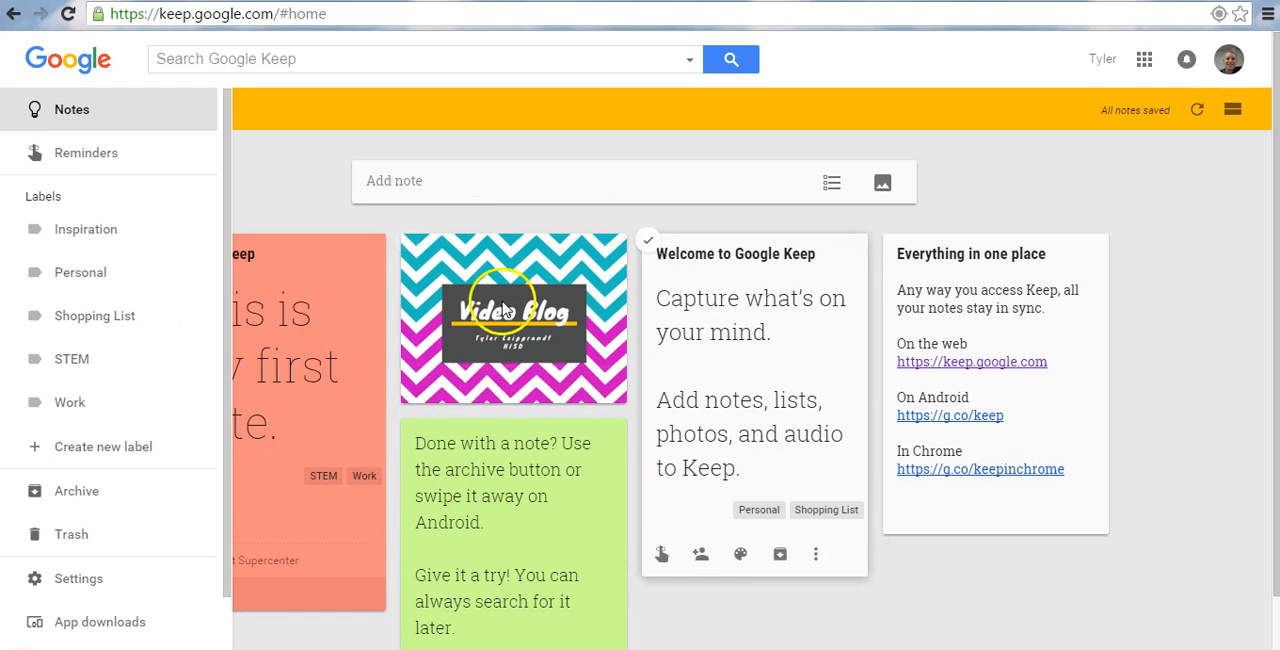
left_click(64, 404)
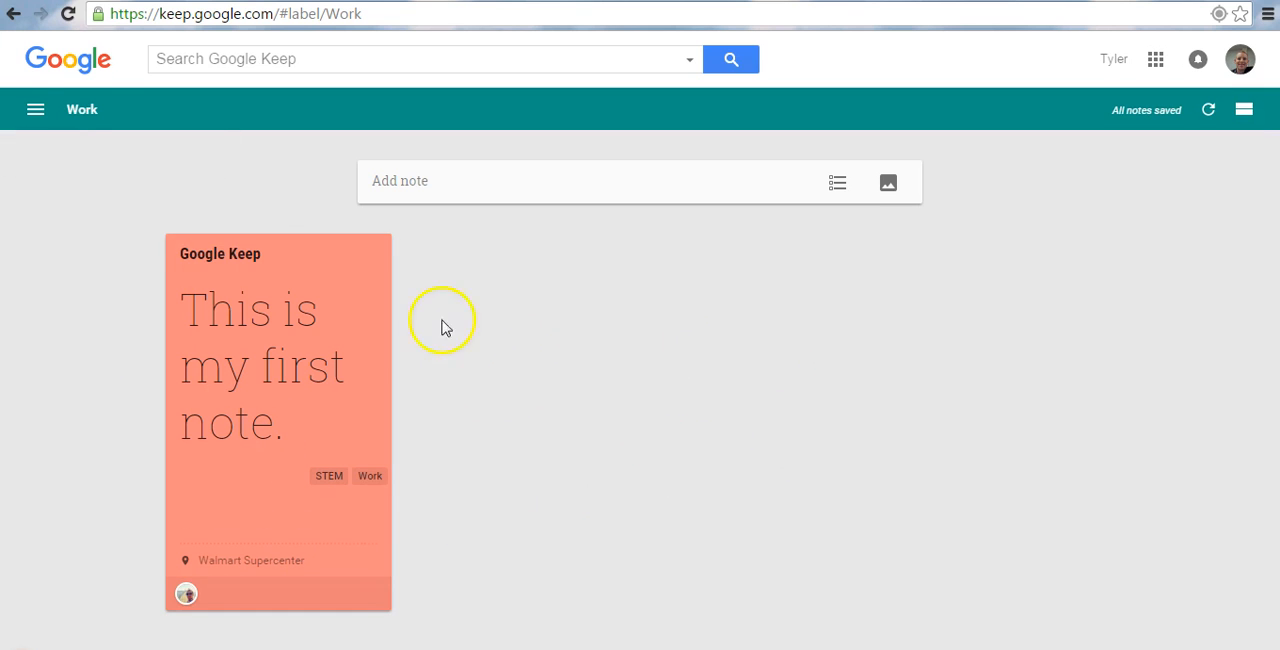
View the notes that have reminders and return to the main notes list.
left_click(33, 112)
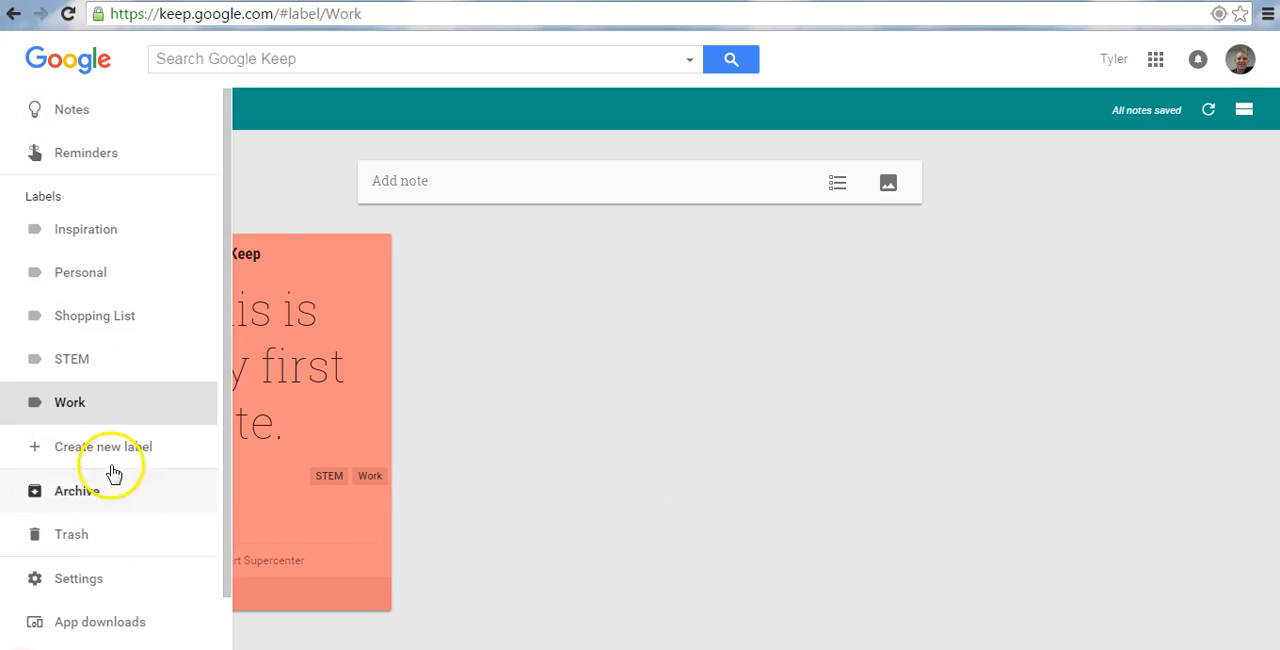
left_click(90, 162)
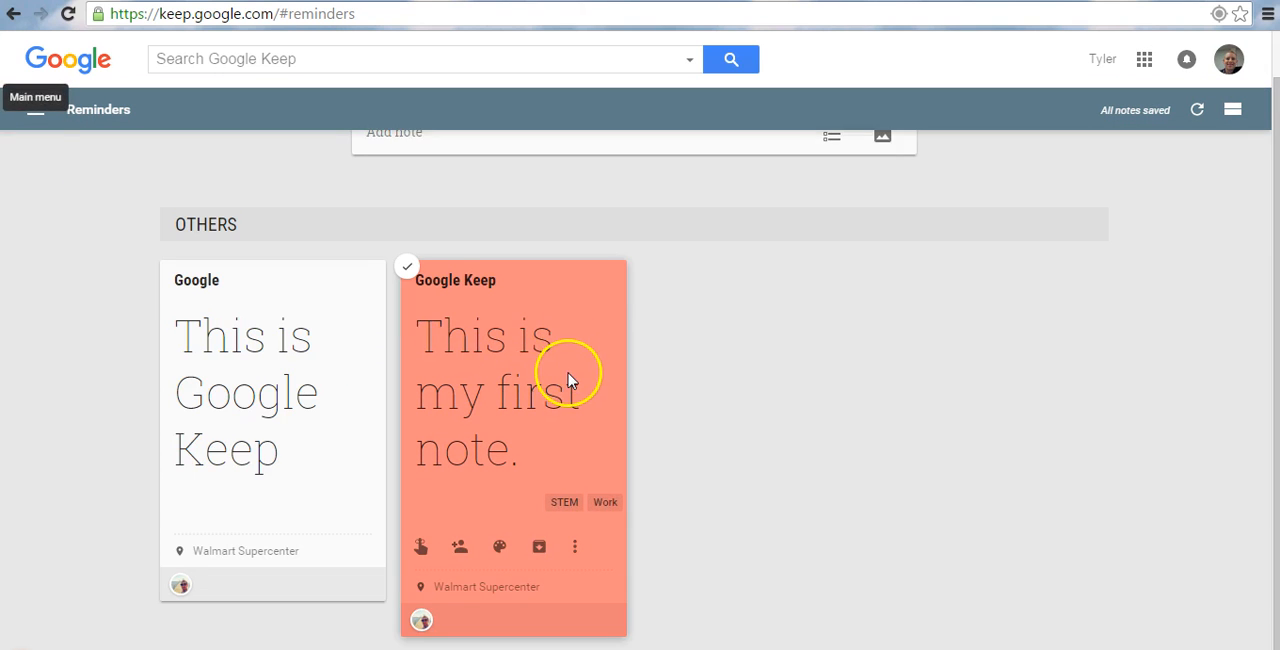
left_click(36, 112)
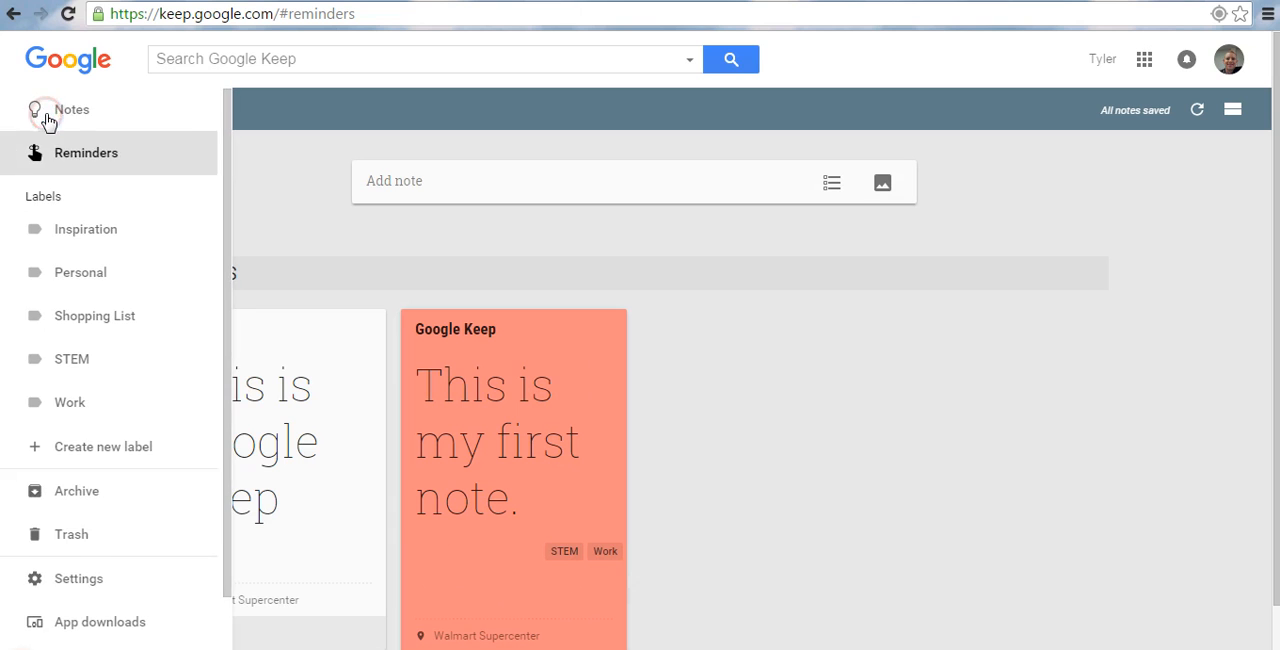
left_click(64, 120)
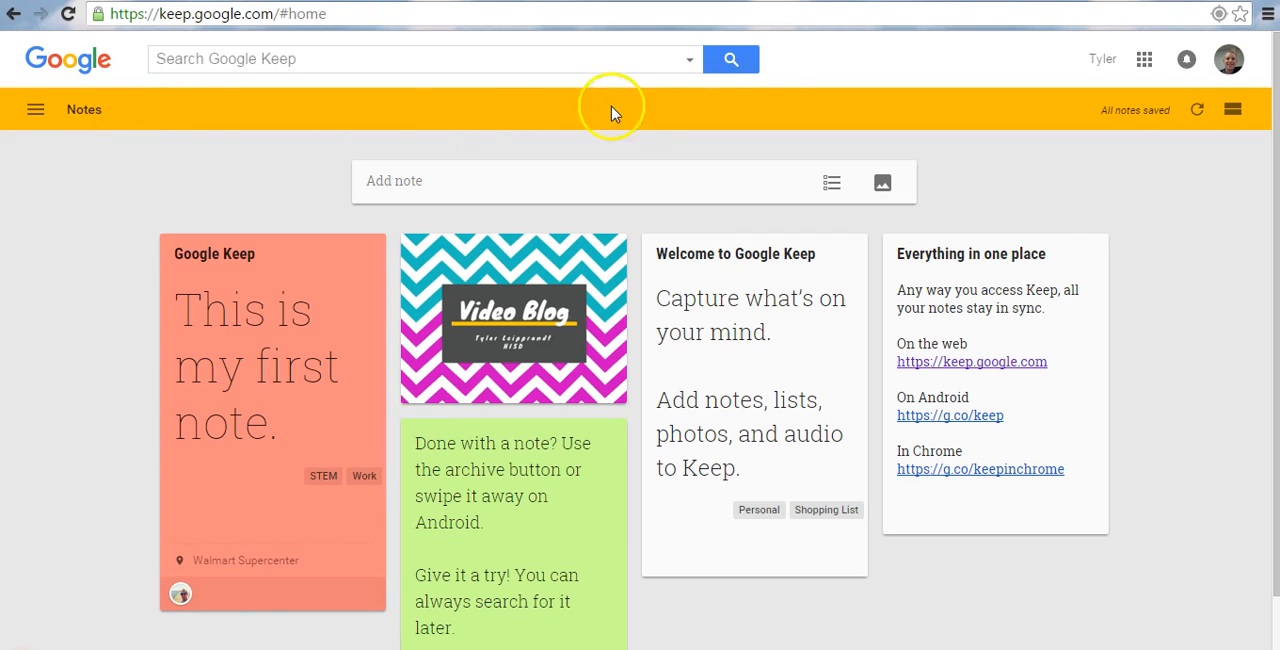
Look up Keep among the available Google apps and close the list without switching.
left_click(1145, 61)
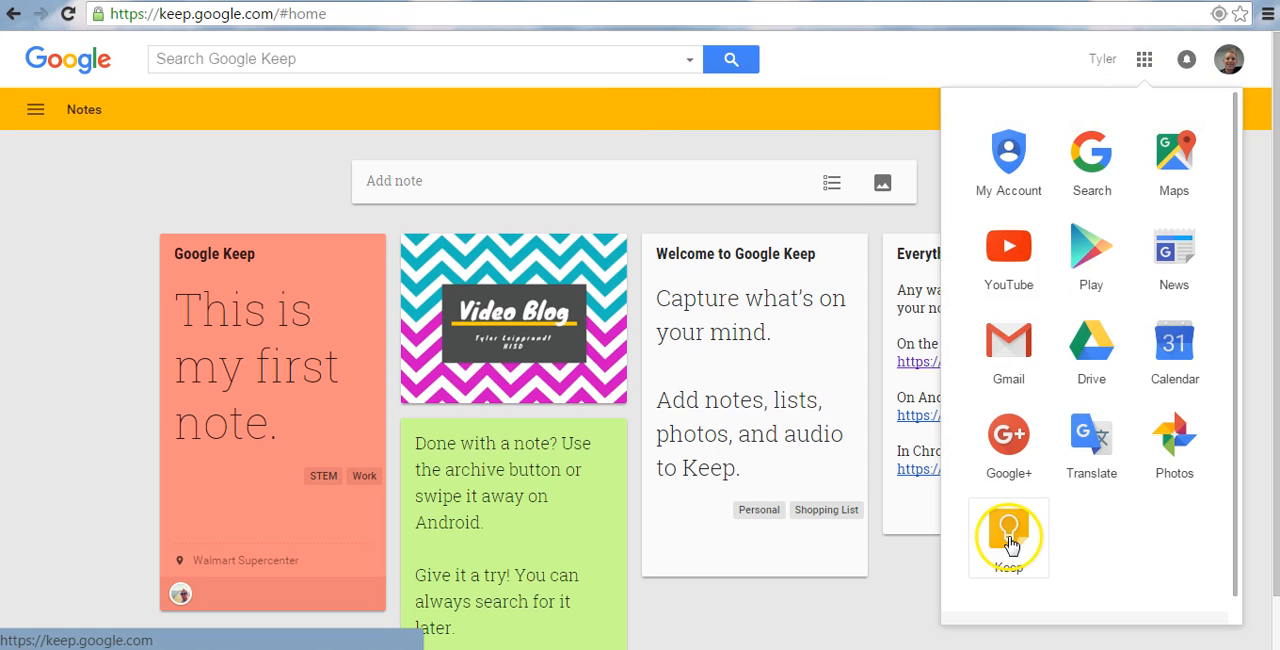
left_click(878, 52)
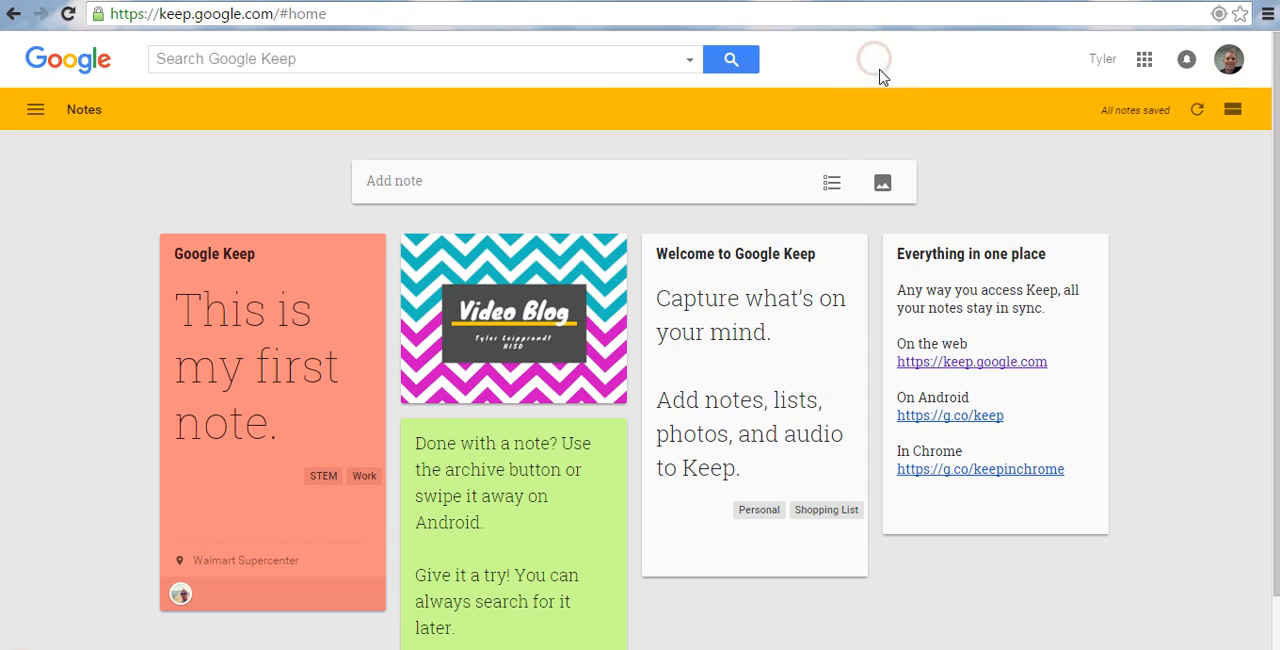